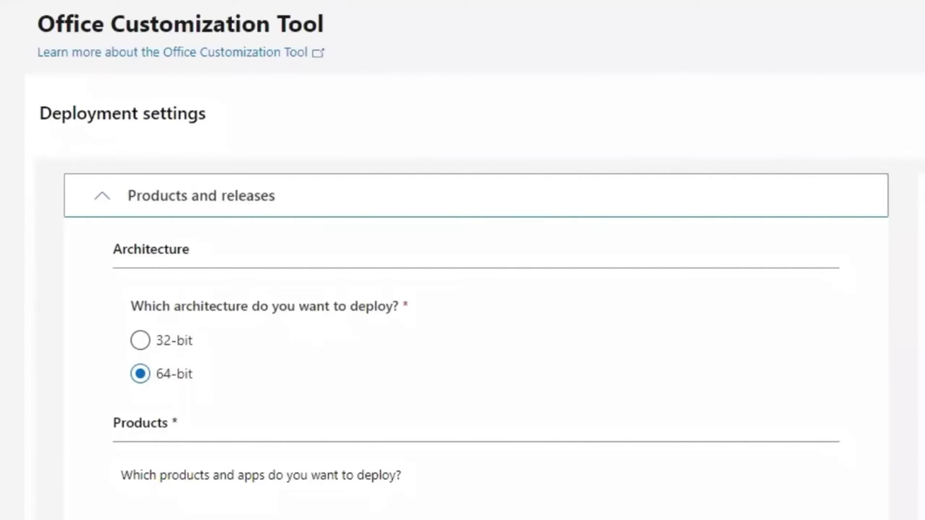
Scroll down to the Office Suites, Visio and Project product dropdowns.
scroll(476, 337, down, 5)
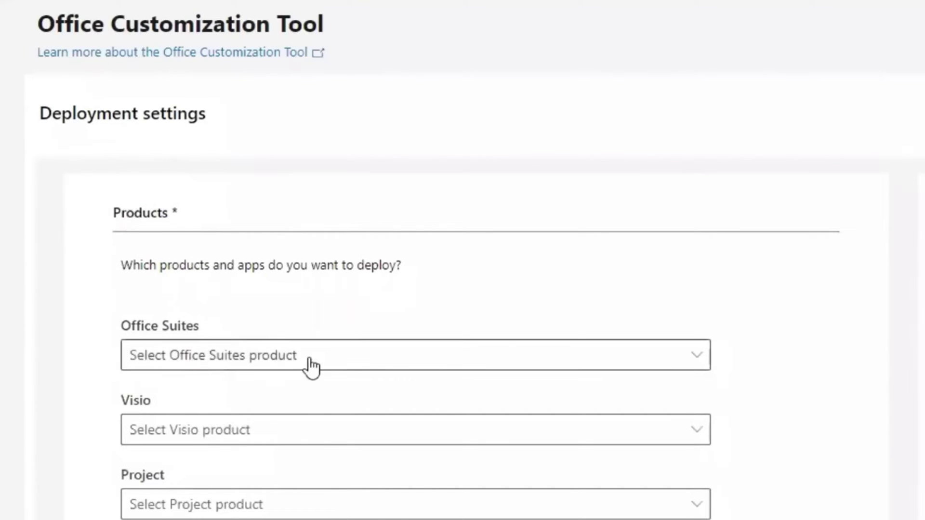
Choose Office LTSC Professional Plus 2021 - Volume License as the Office suite.
click(371, 365)
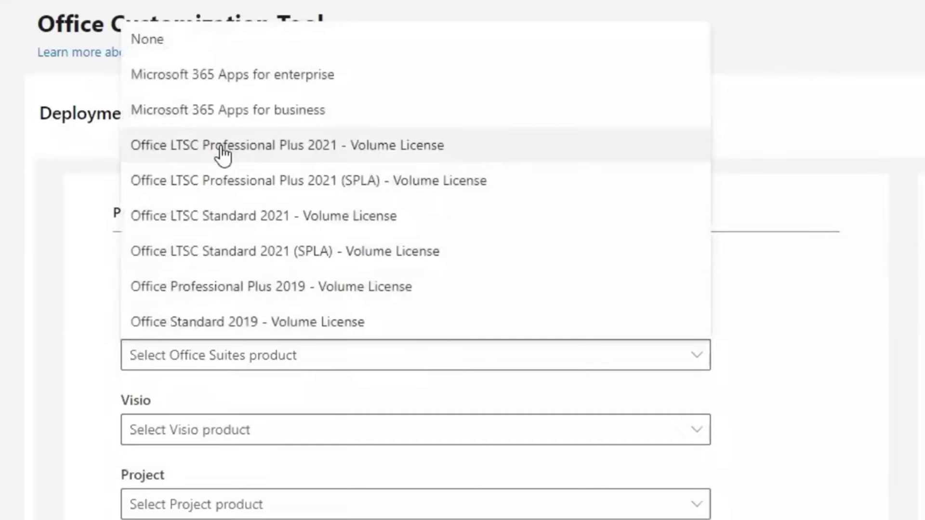
click(276, 149)
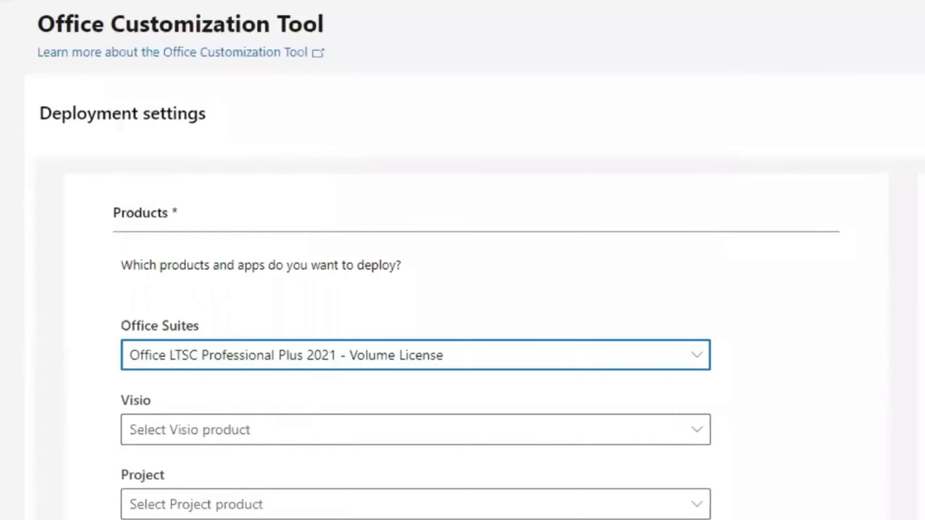
scroll(462, 337, down, 4)
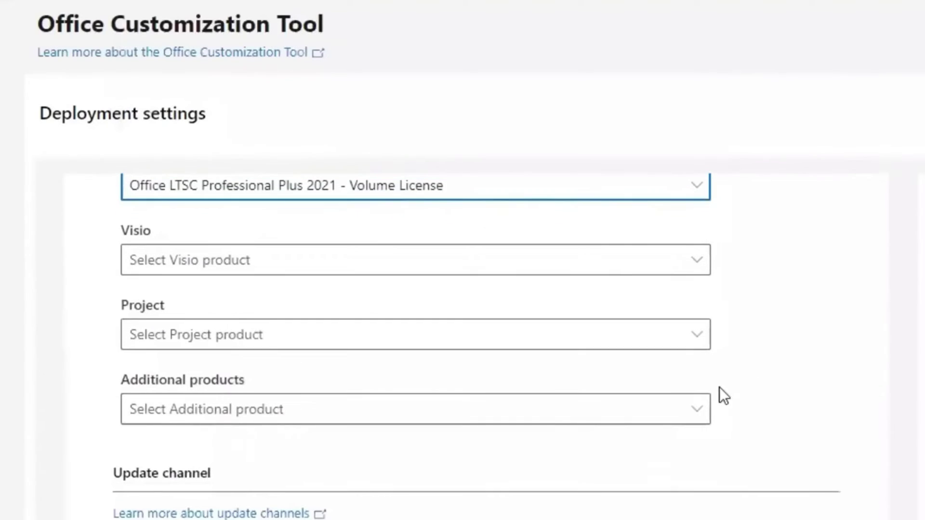
Add Language pack as an additional product.
click(237, 422)
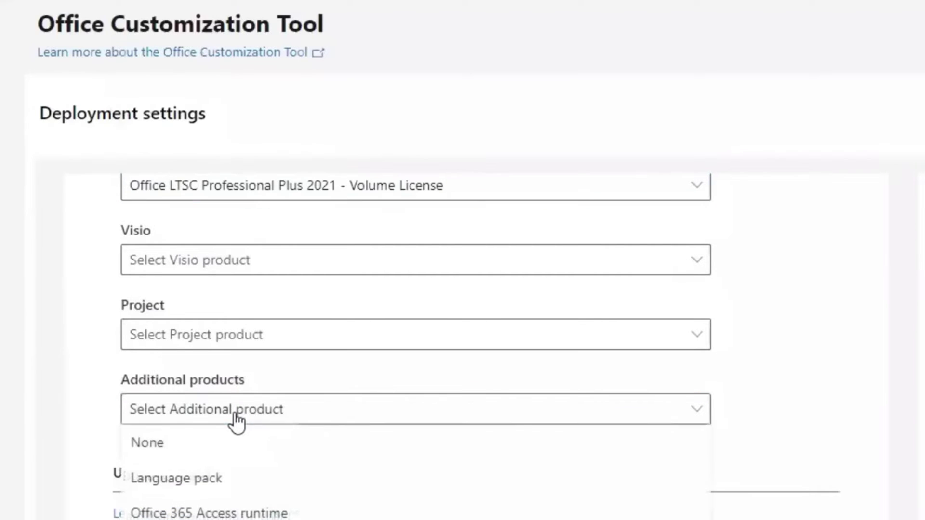
click(203, 479)
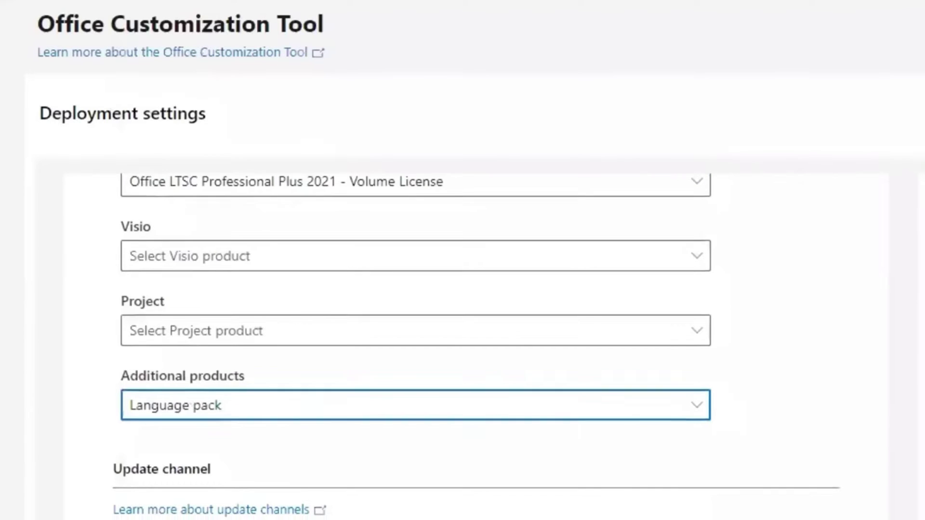
scroll(463, 338, down, 4)
scroll(476, 342, down, 2)
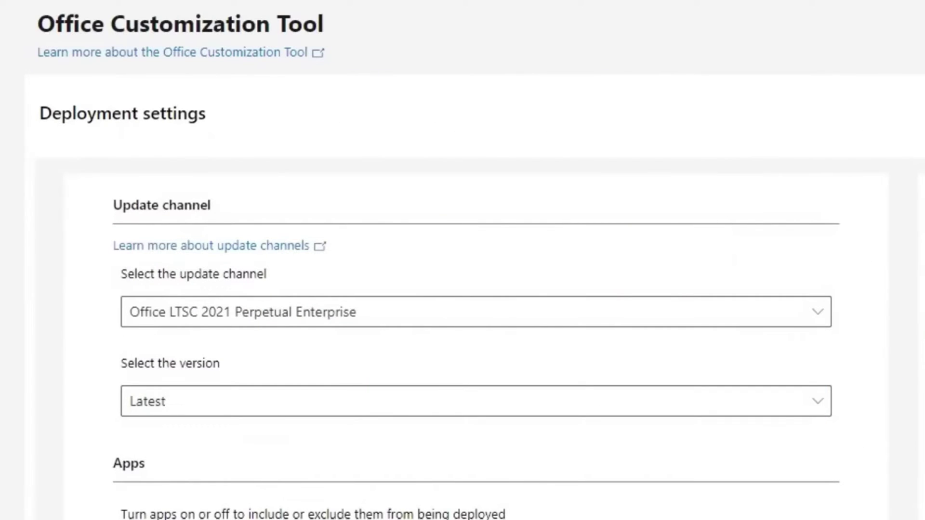
Switch Access off in the Apps list, leaving Skype for Business excluded, and continue.
scroll(535, 426, down, 5)
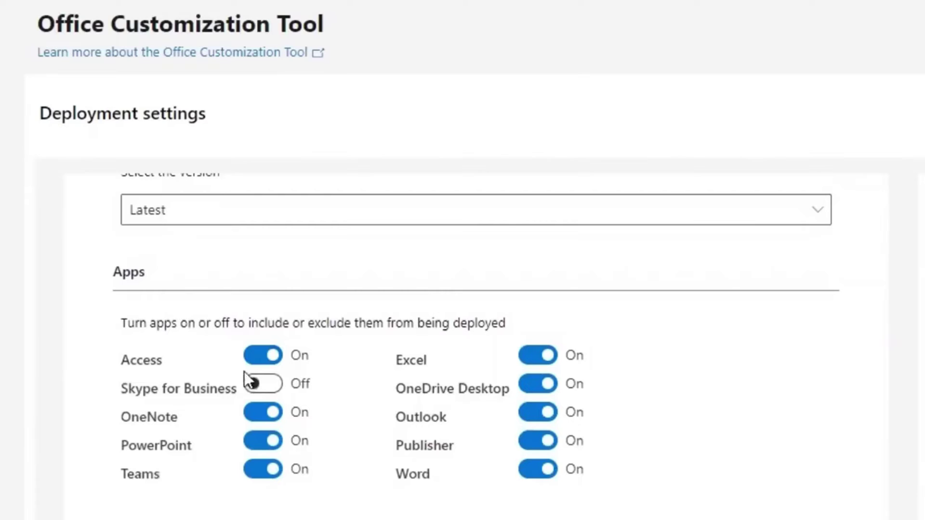
click(274, 365)
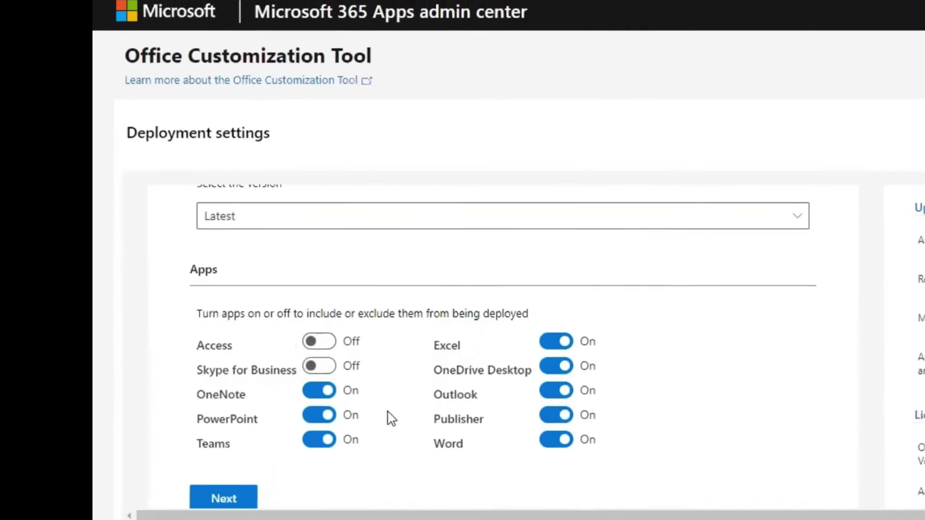
click(231, 497)
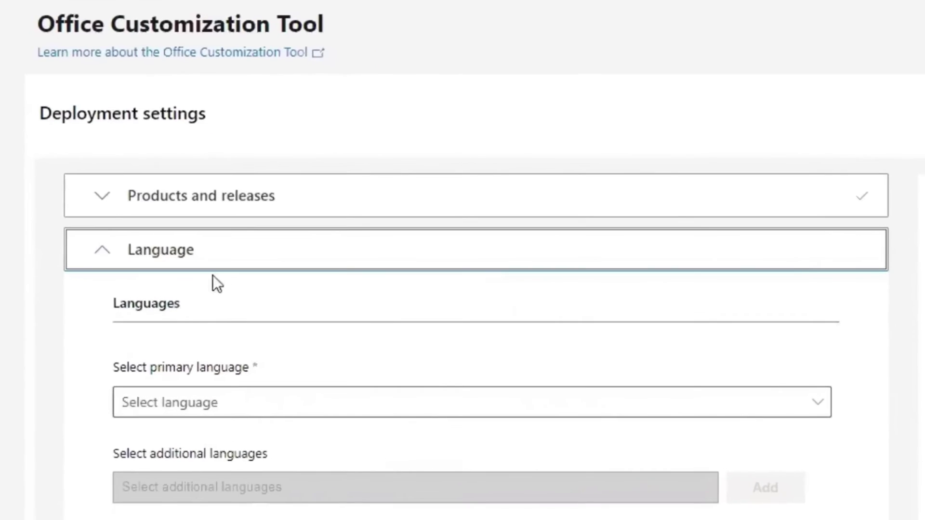
Pick English (United States) as primary language, leaving additional languages and proofing tools empty.
click(194, 409)
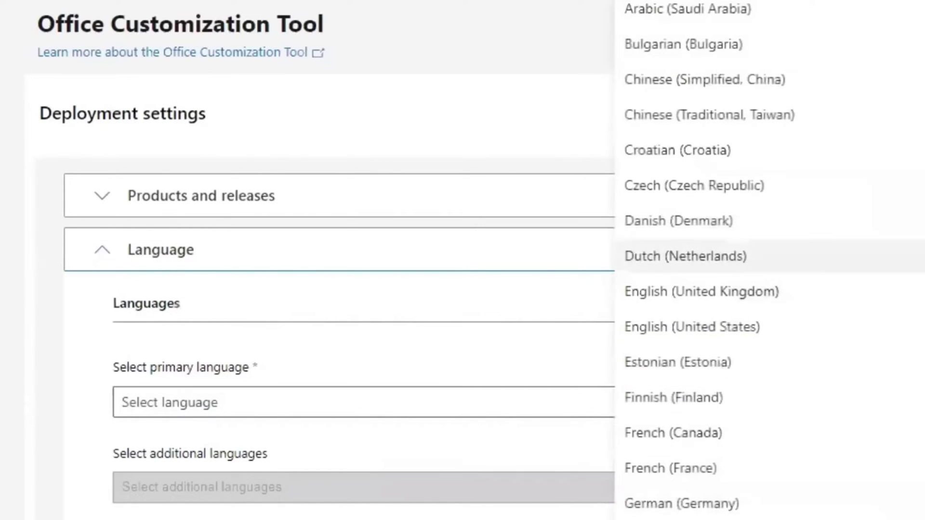
scroll(698, 277, down, 7)
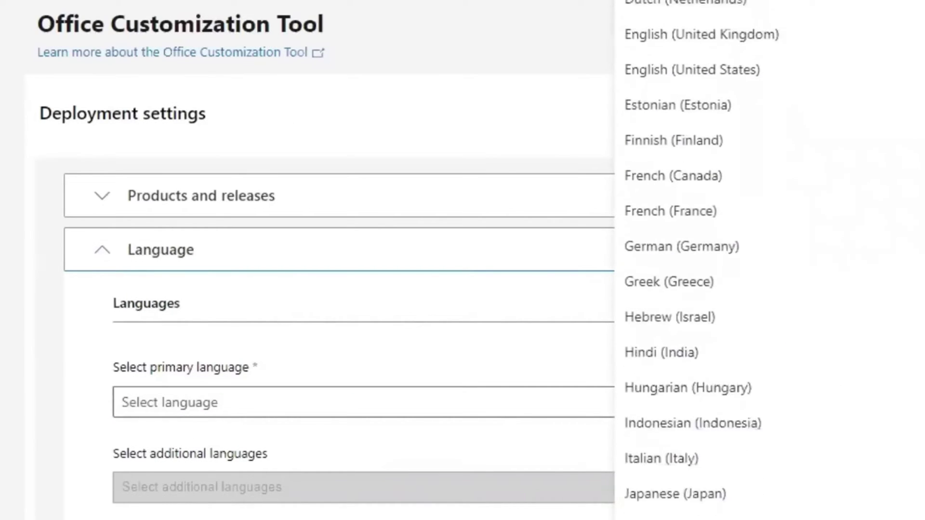
scroll(699, 276, down, 3)
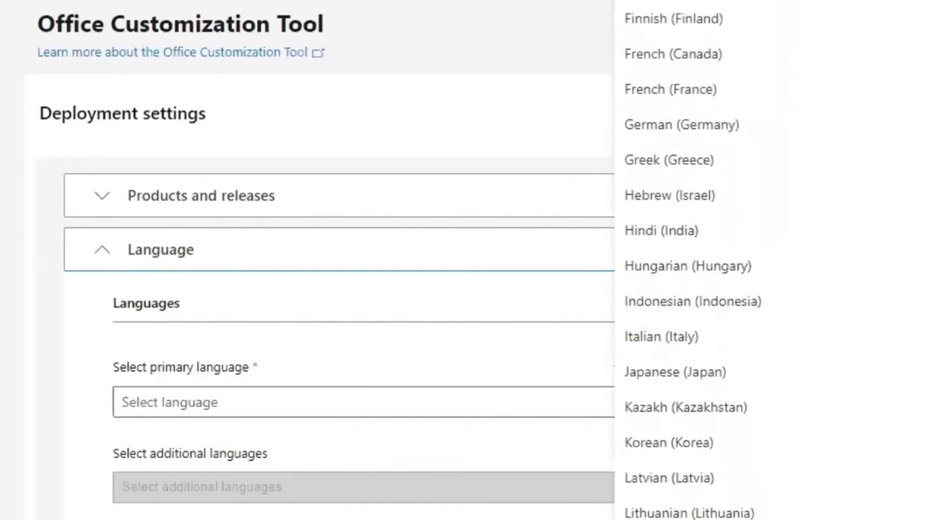
scroll(698, 276, up, 10)
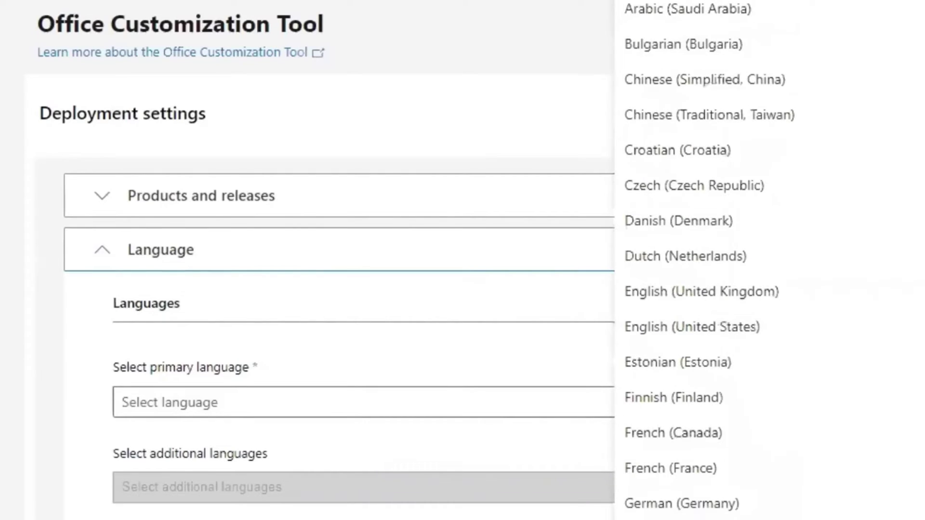
click(698, 329)
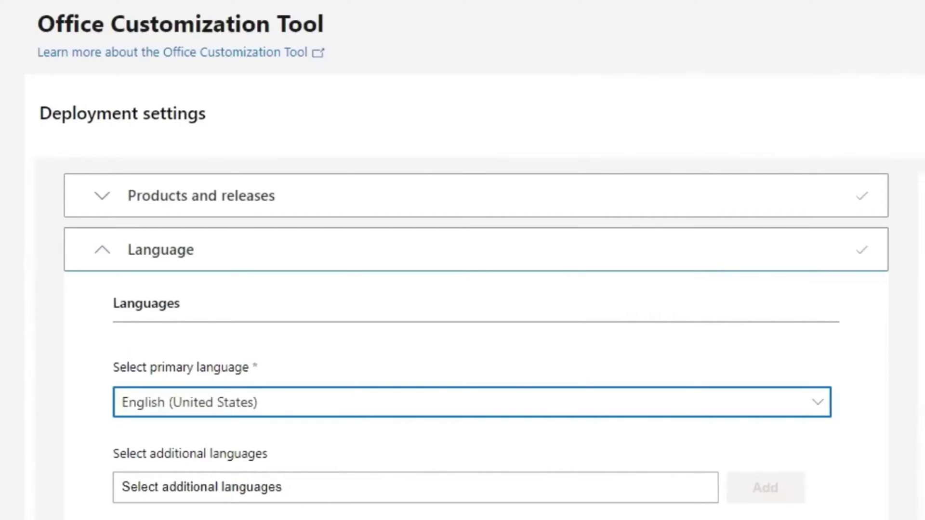
scroll(874, 320, down, 2)
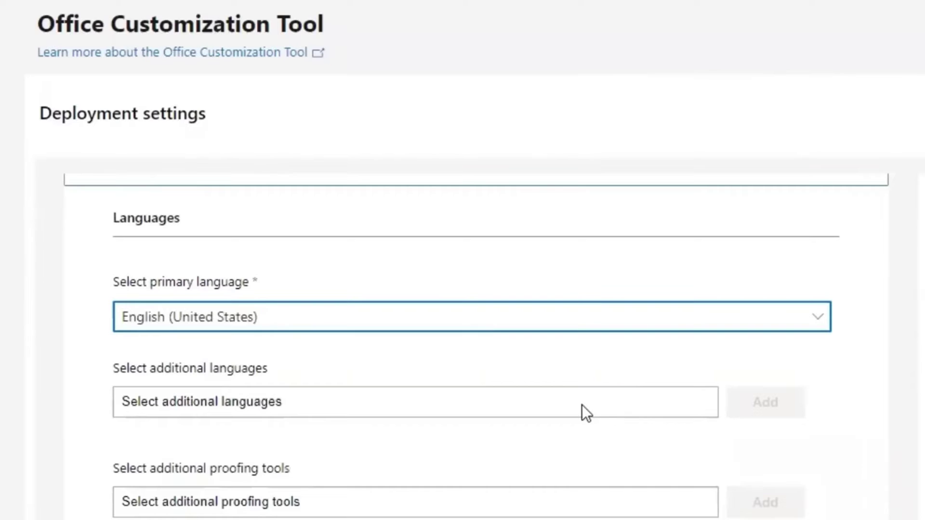
click(582, 405)
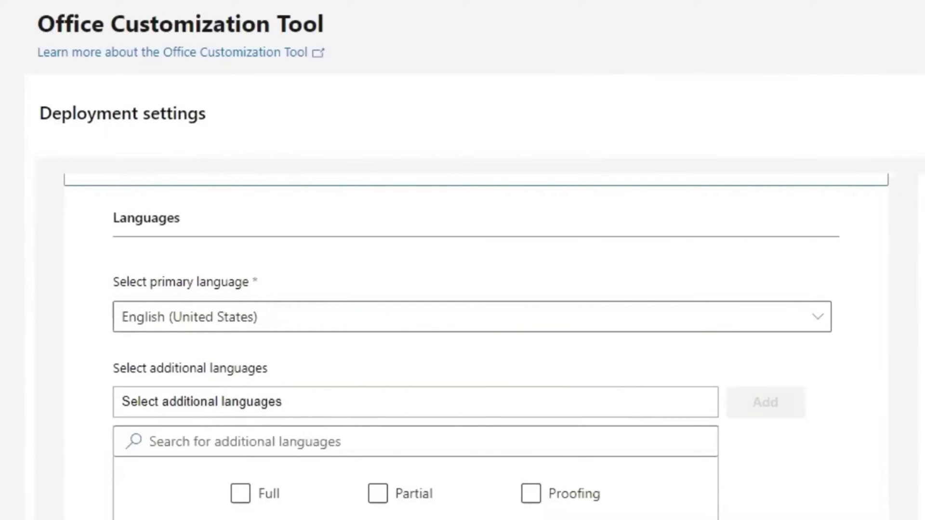
scroll(703, 363, down, 5)
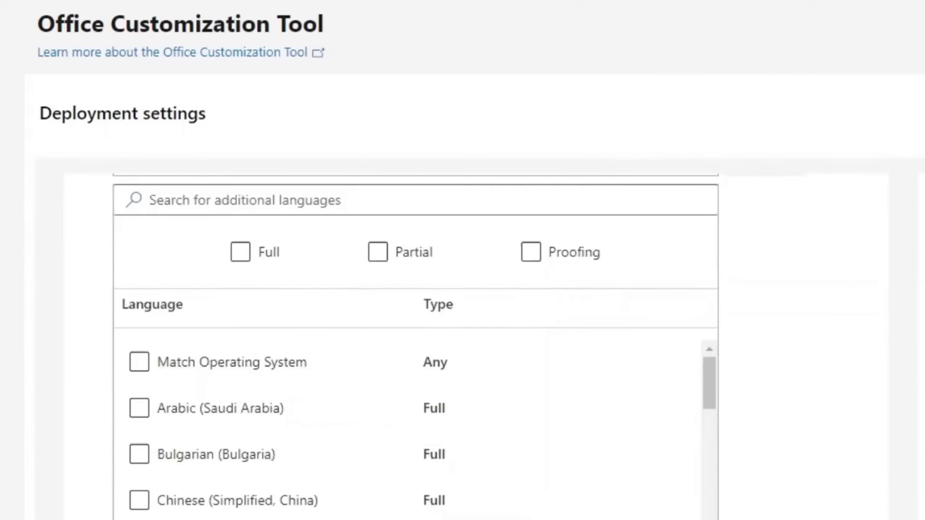
scroll(752, 375, down, 10)
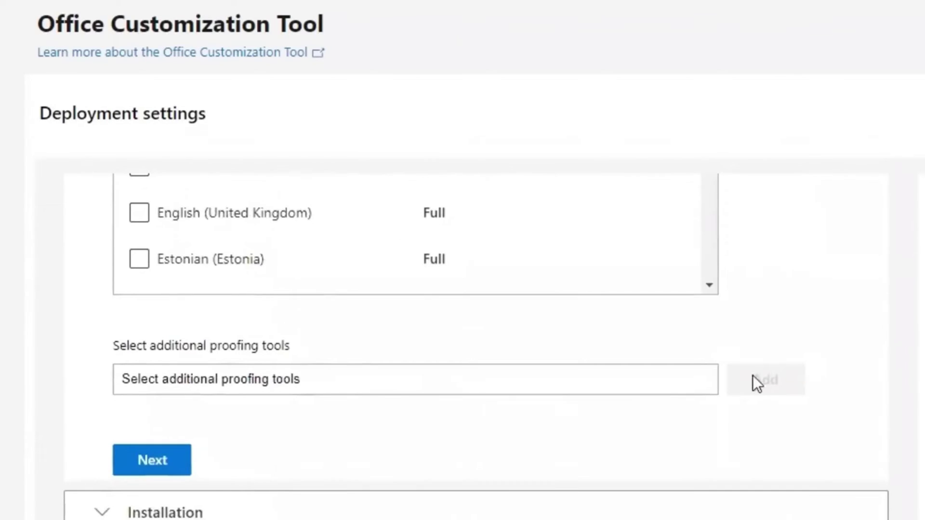
Advance to the Installation options, keeping Office Content Delivery Network (CDN) as the source.
click(151, 461)
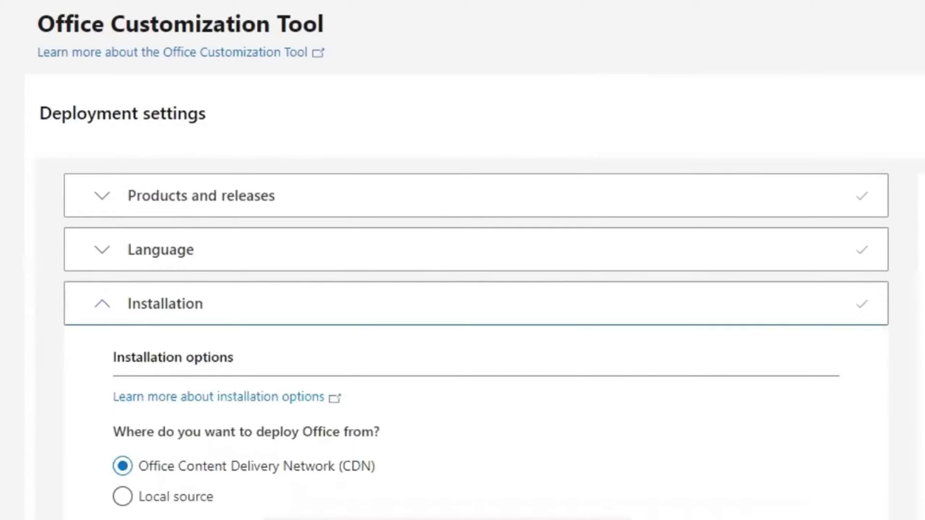
scroll(594, 407, down, 4)
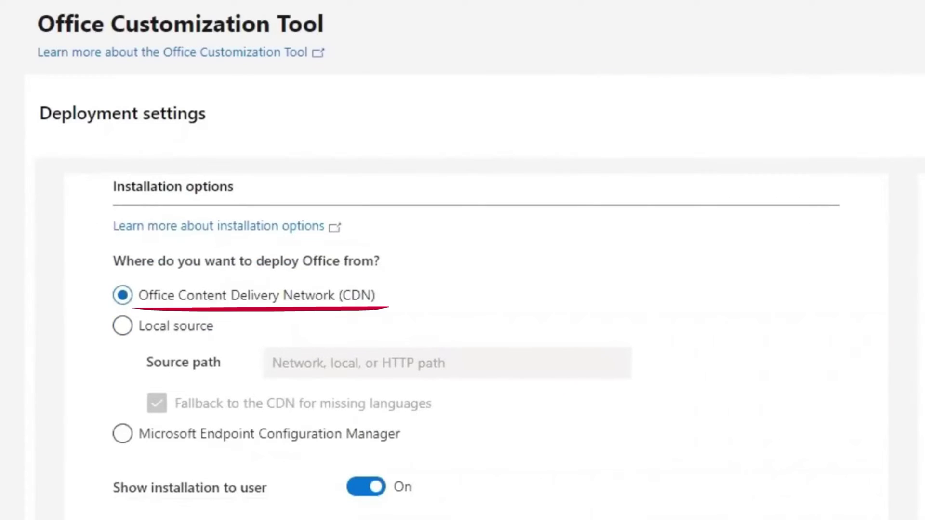
scroll(593, 337, down, 4)
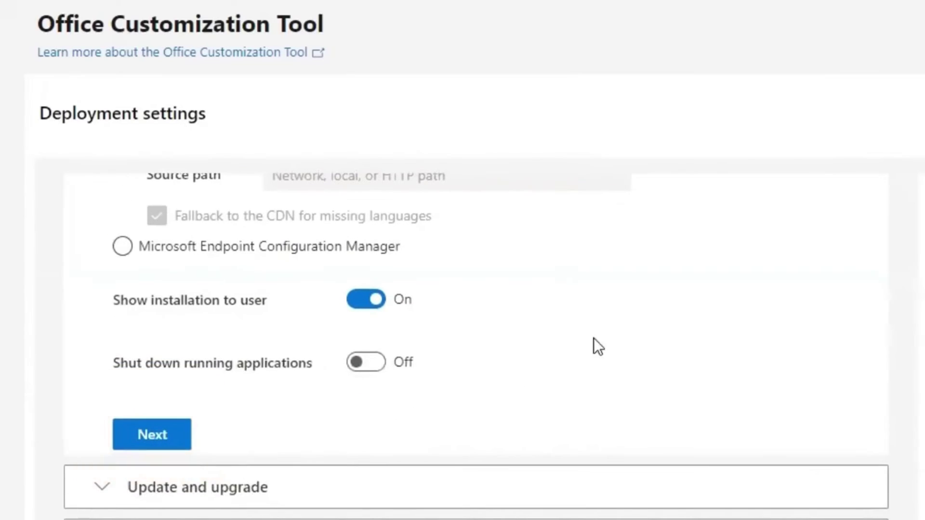
Turn off 'Uninstall any MSI versions of Office' in the Update and upgrade options.
click(140, 439)
scroll(138, 436, down, 8)
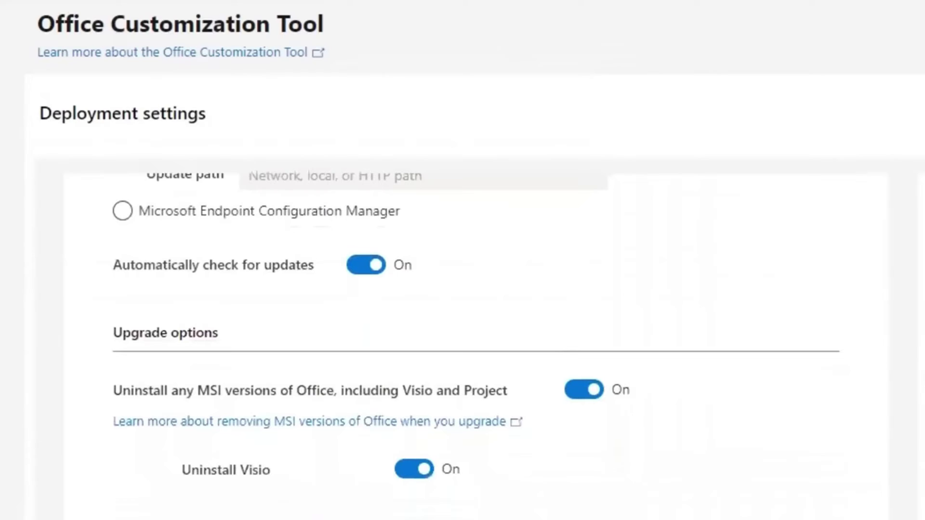
scroll(476, 346, down, 2)
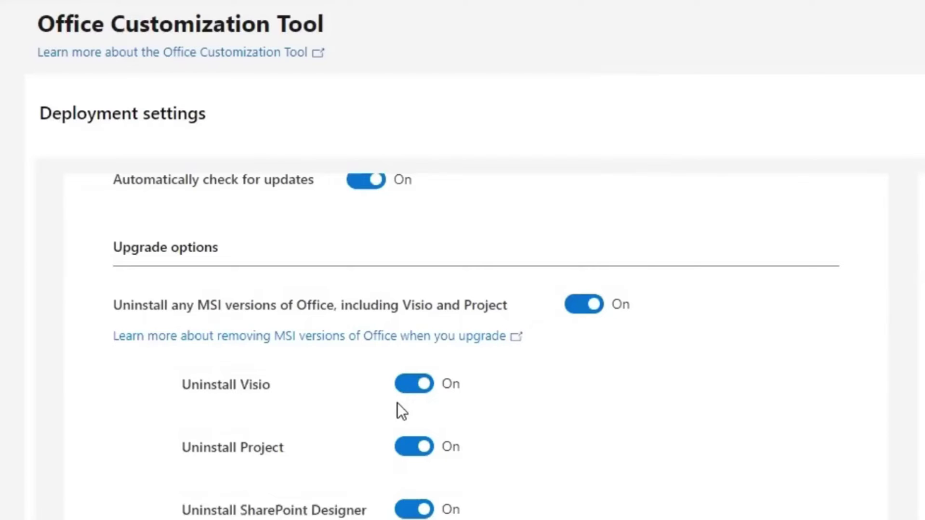
click(577, 308)
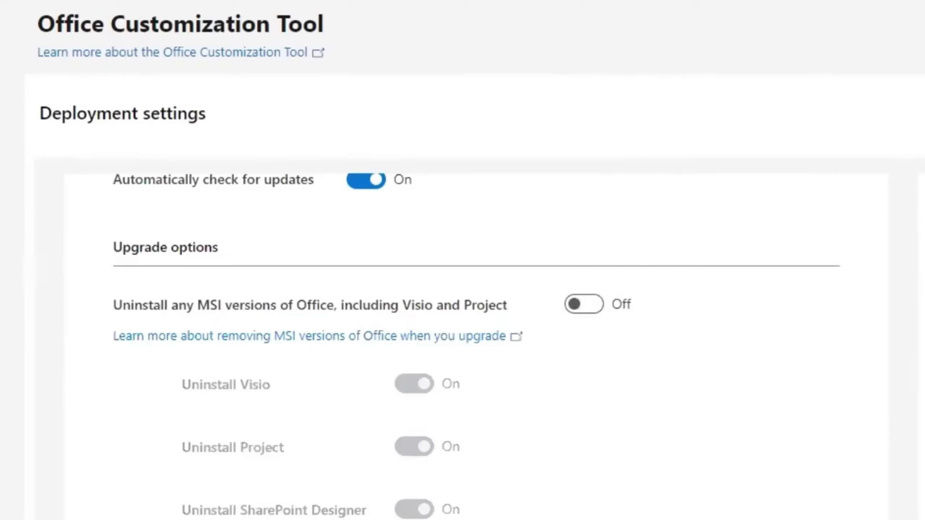
scroll(476, 346, down, 5)
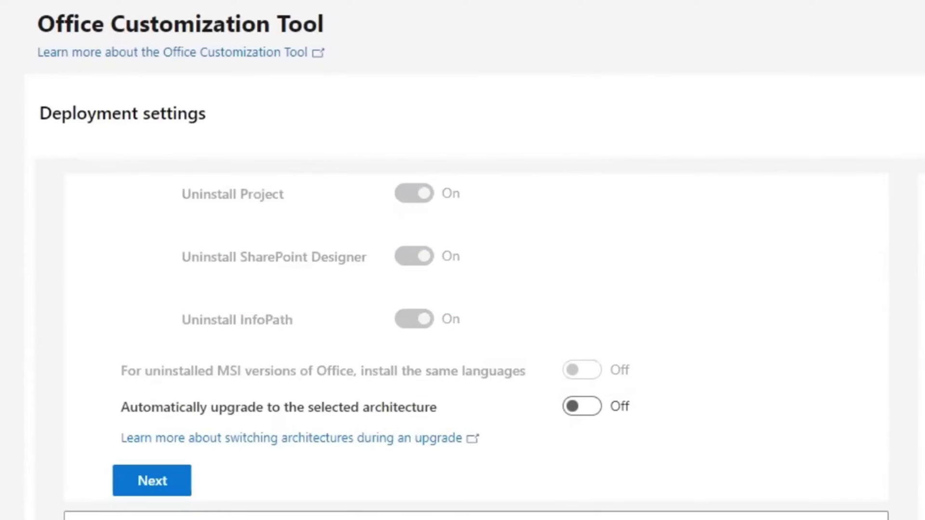
scroll(476, 344, down, 2)
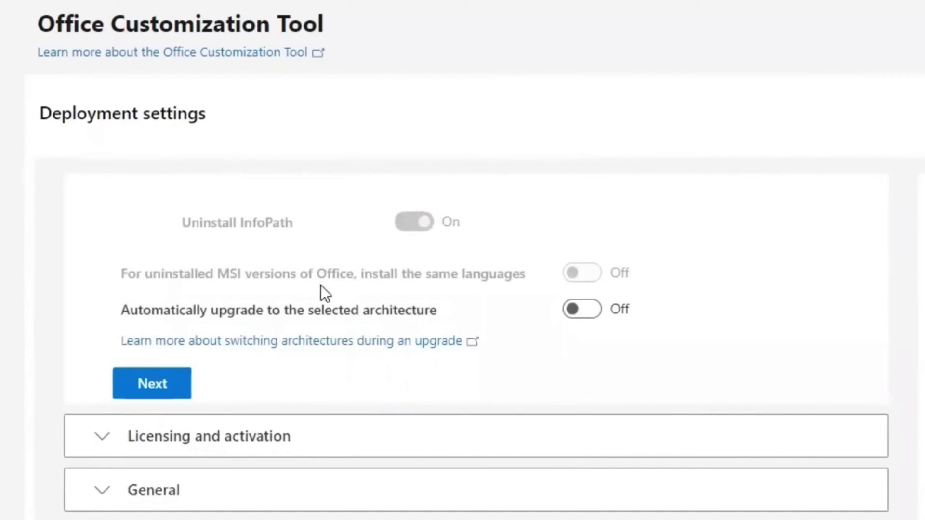
Keep the KMS product key with user-based activation under Licensing and activation.
click(146, 384)
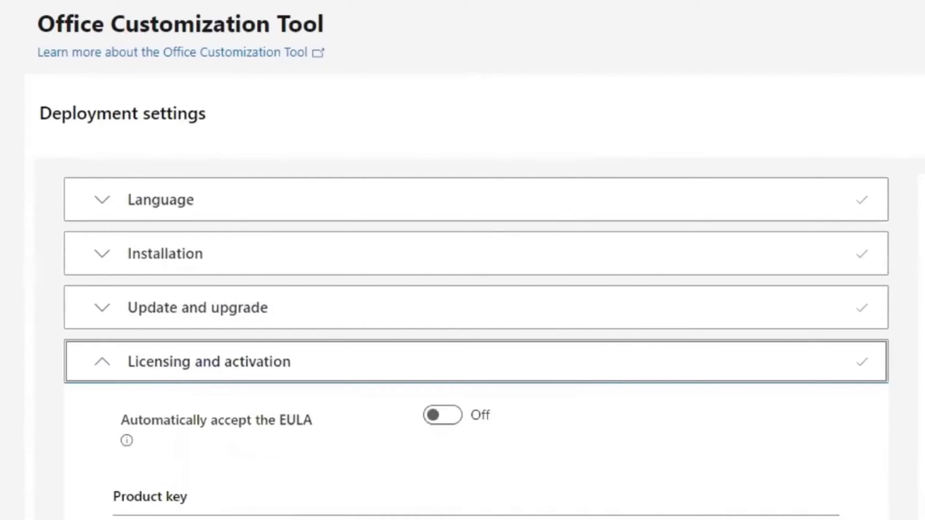
scroll(703, 377, down, 3)
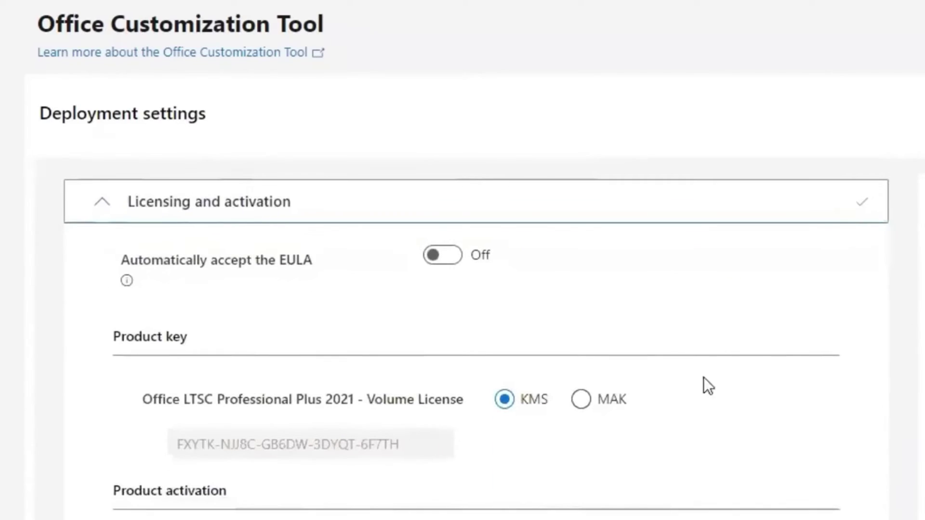
click(581, 401)
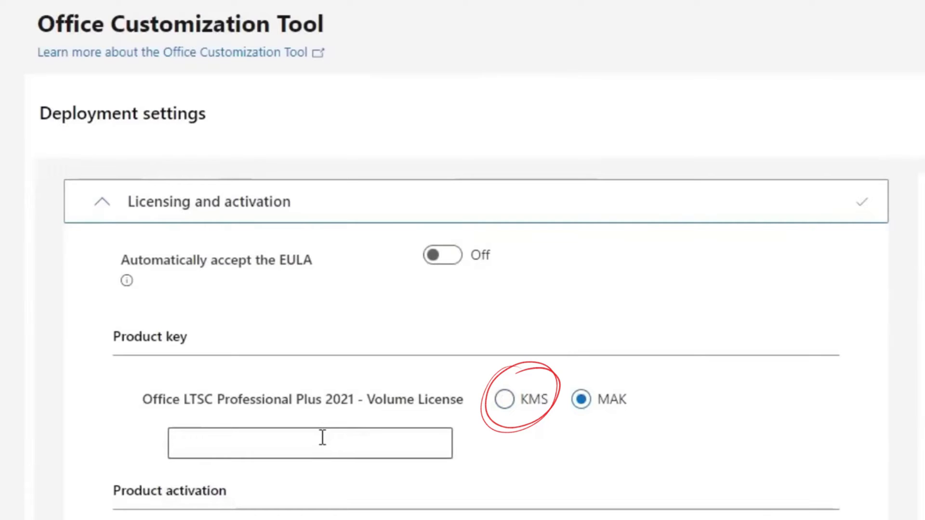
click(502, 403)
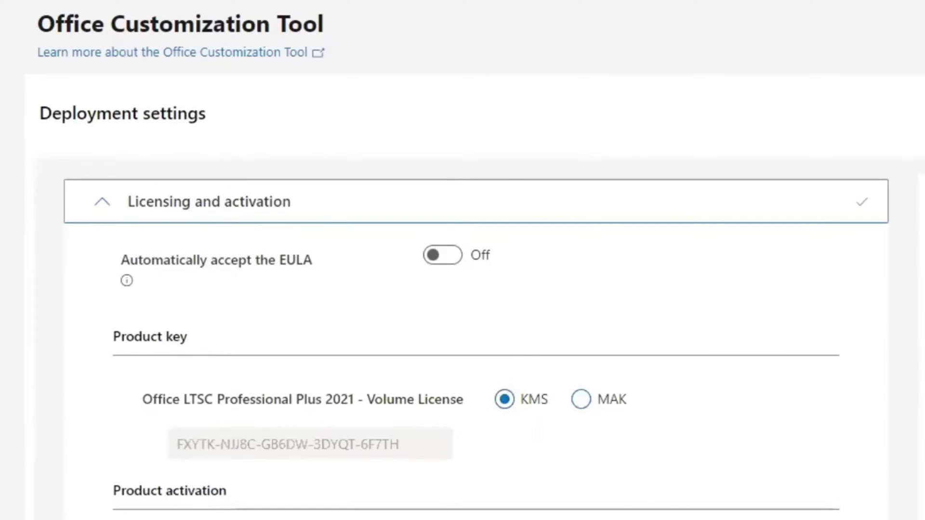
scroll(476, 346, down, 7)
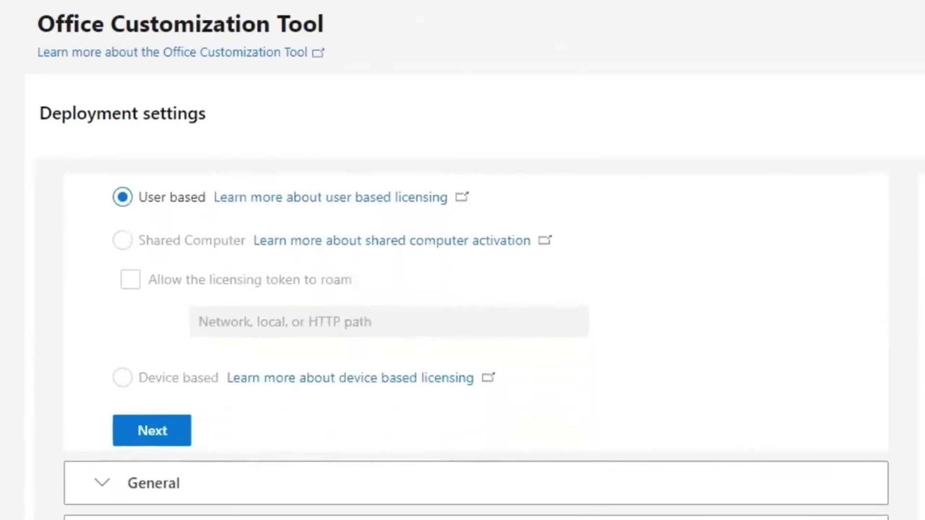
Continue past General and Application preferences and finish the configuration.
click(152, 431)
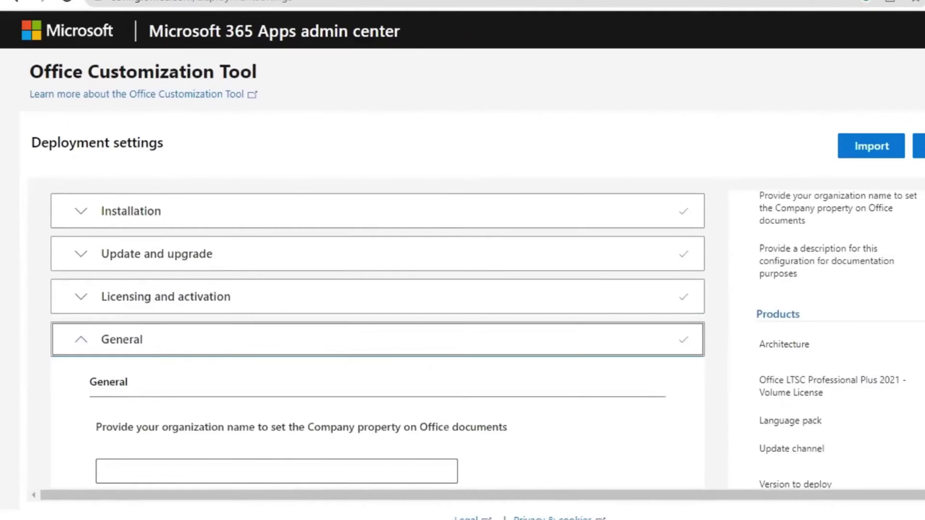
scroll(640, 308, down, 7)
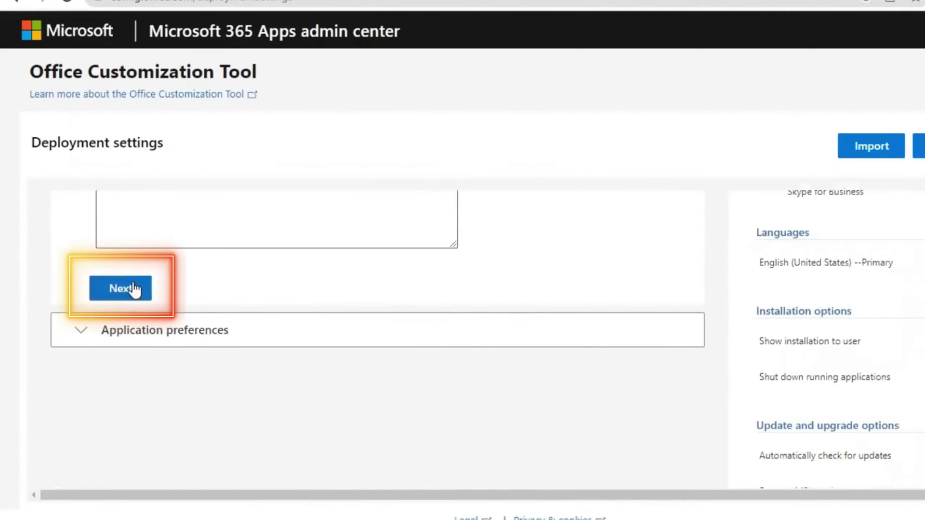
click(135, 290)
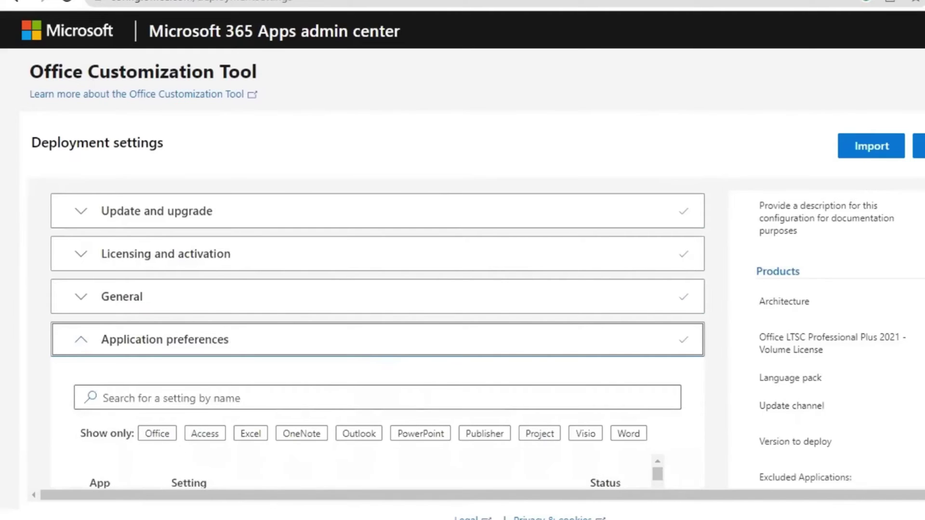
scroll(375, 337, down, 10)
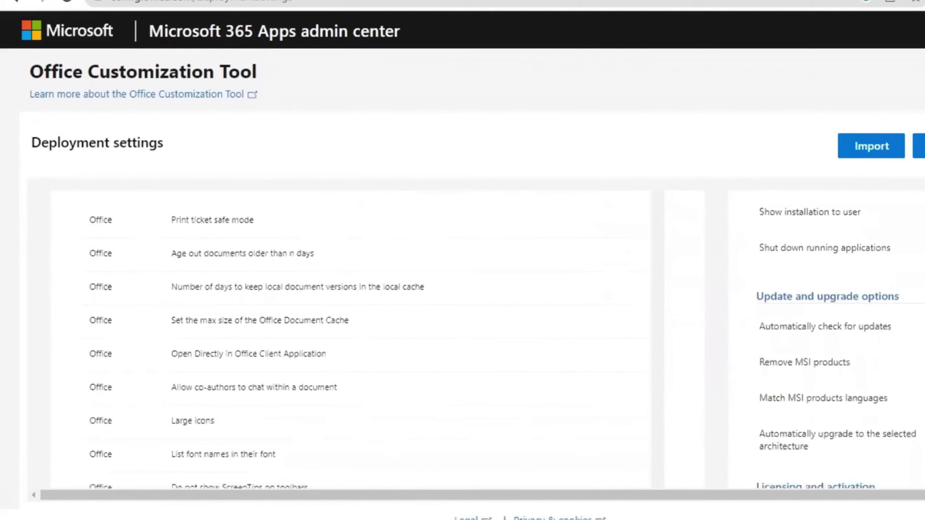
scroll(501, 340, down, 1)
scroll(376, 337, down, 3)
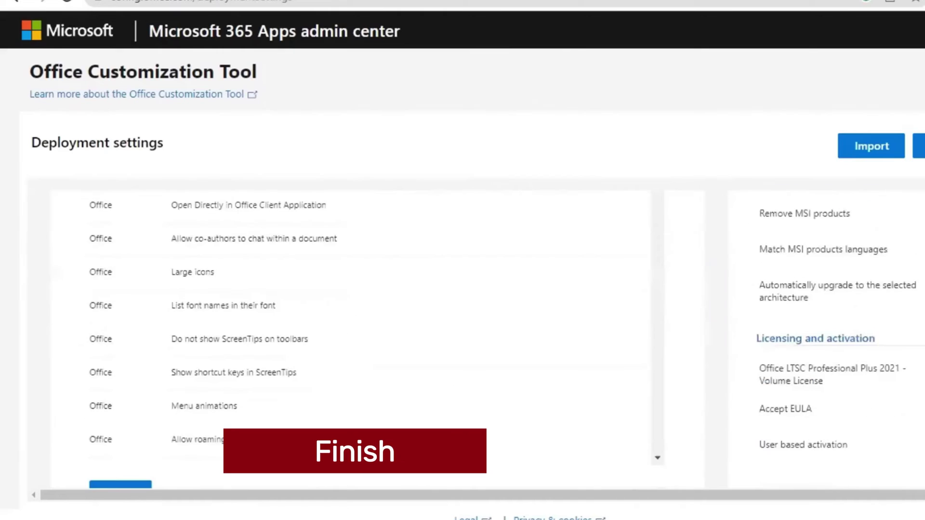
scroll(174, 436, down, 2)
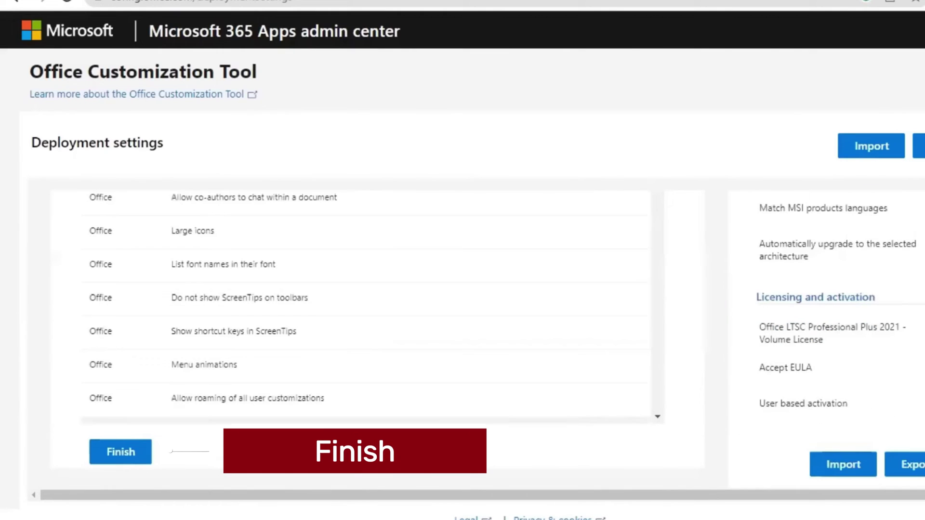
click(114, 455)
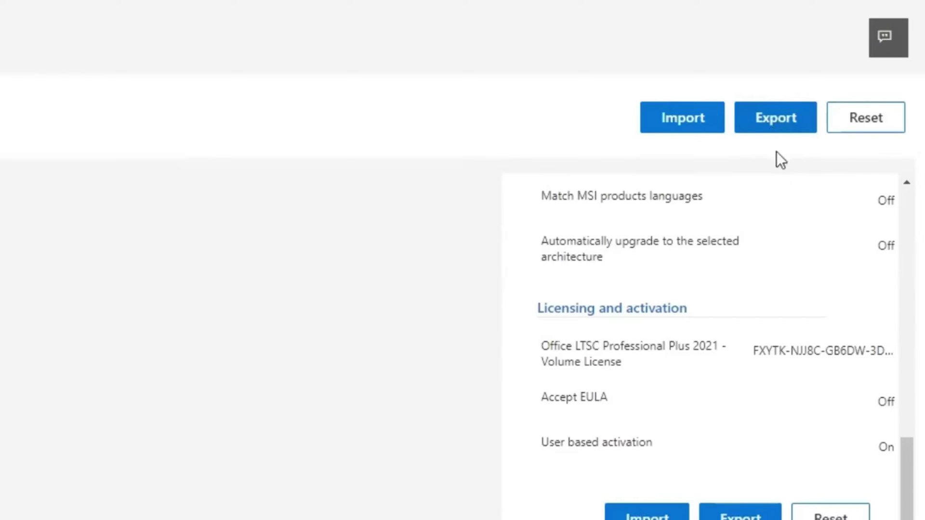
Set Office Open XML formats as the default file format for the export.
click(777, 124)
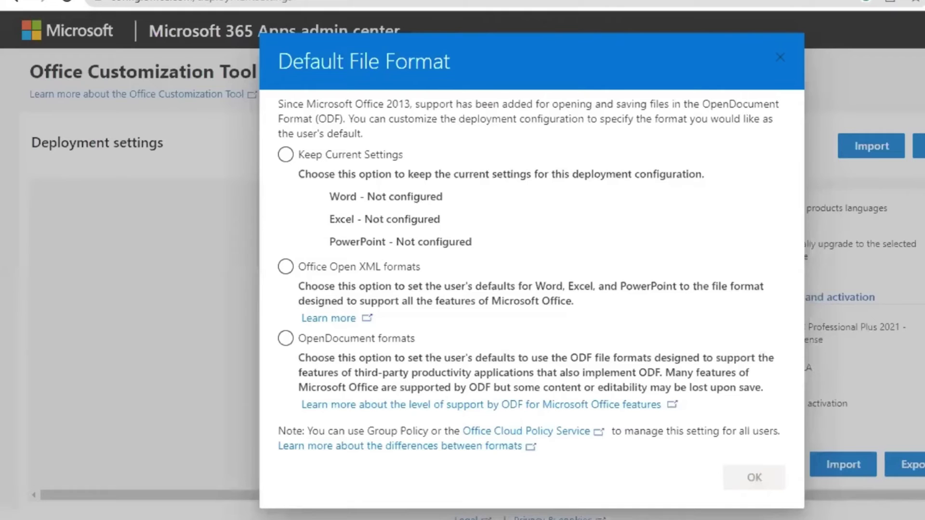
click(286, 267)
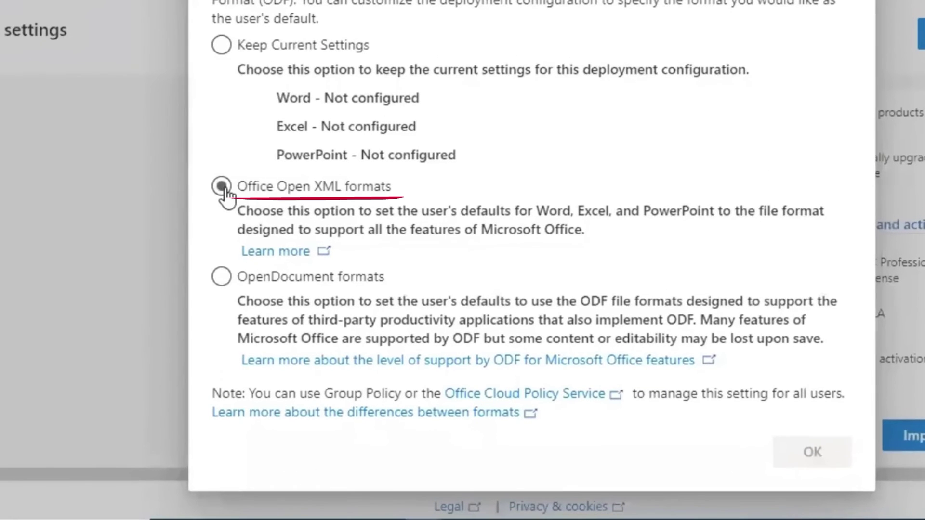
click(815, 459)
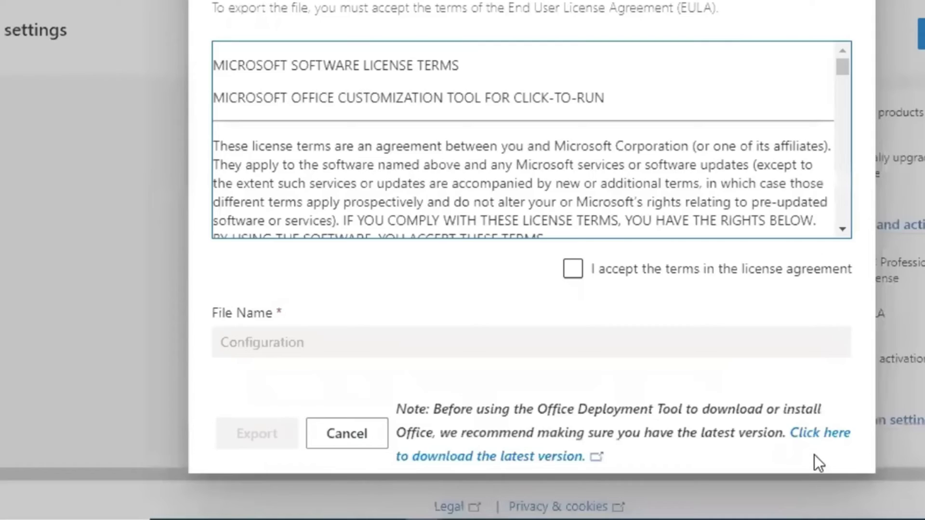
Accept the licence terms, export as Configuration, and show the downloaded file in its folder.
click(572, 268)
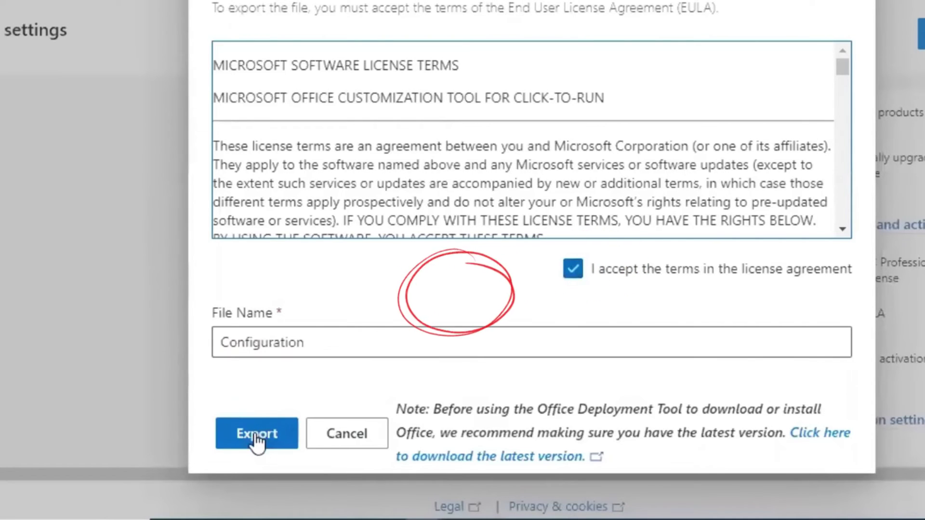
drag(311, 342, 207, 349)
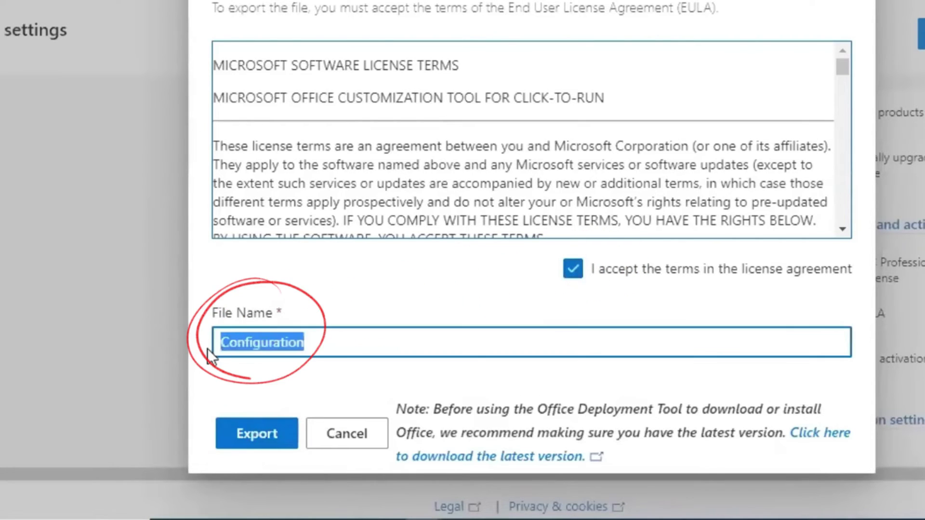
click(244, 370)
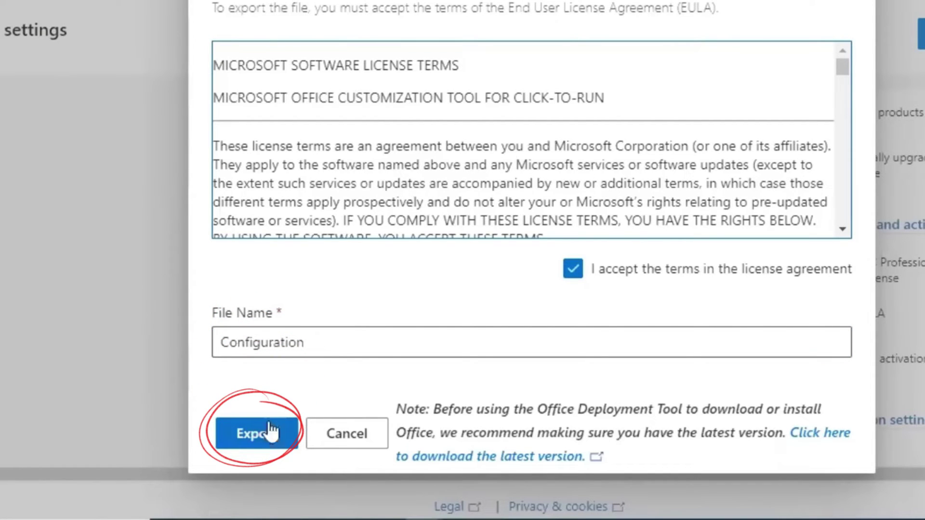
click(262, 436)
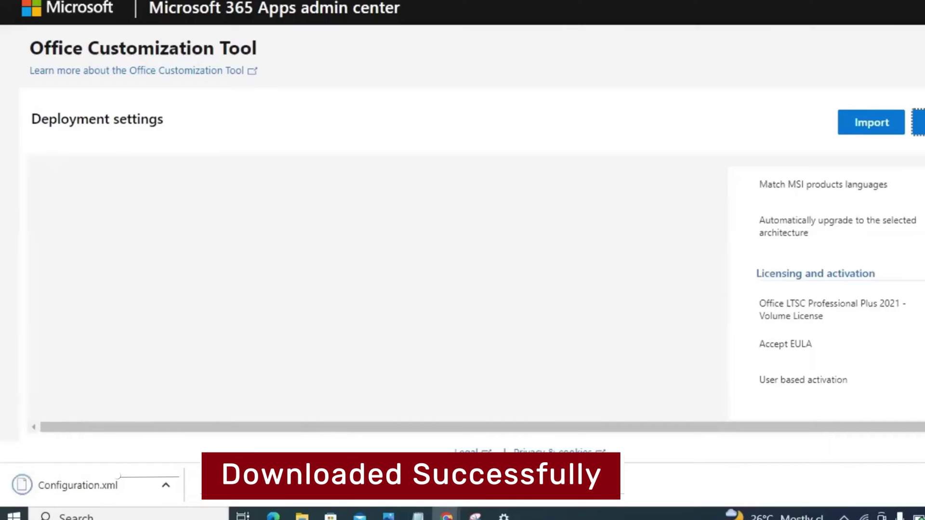
click(163, 486)
click(198, 432)
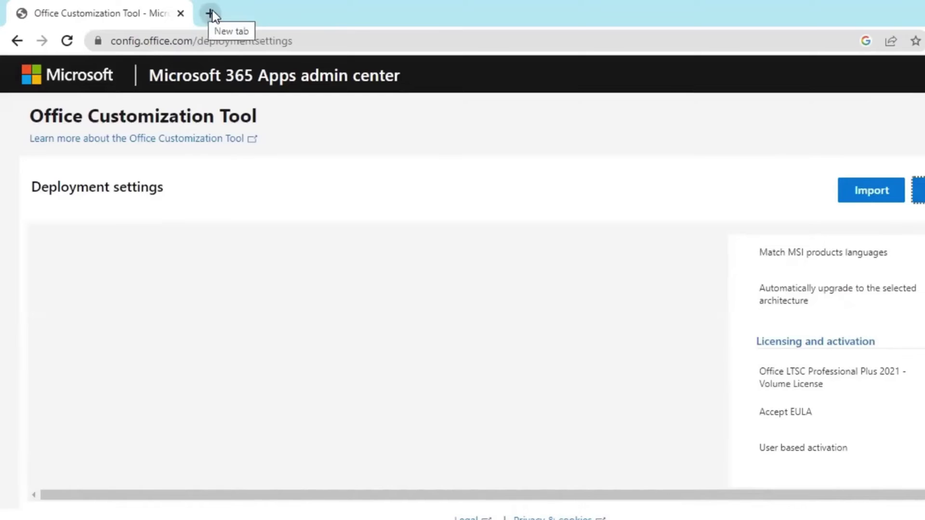
Download the Office Deployment Tool installer from microsoft.com/en-us/download/details.aspx?id=49117.
click(211, 13)
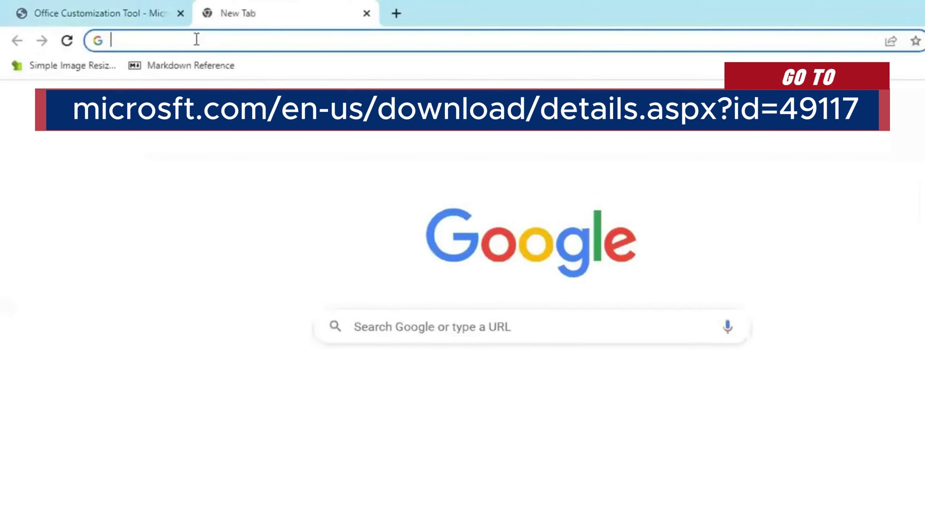
text(microsoft.com/en-us/download/details.aspx?id=49117)
key(Return)
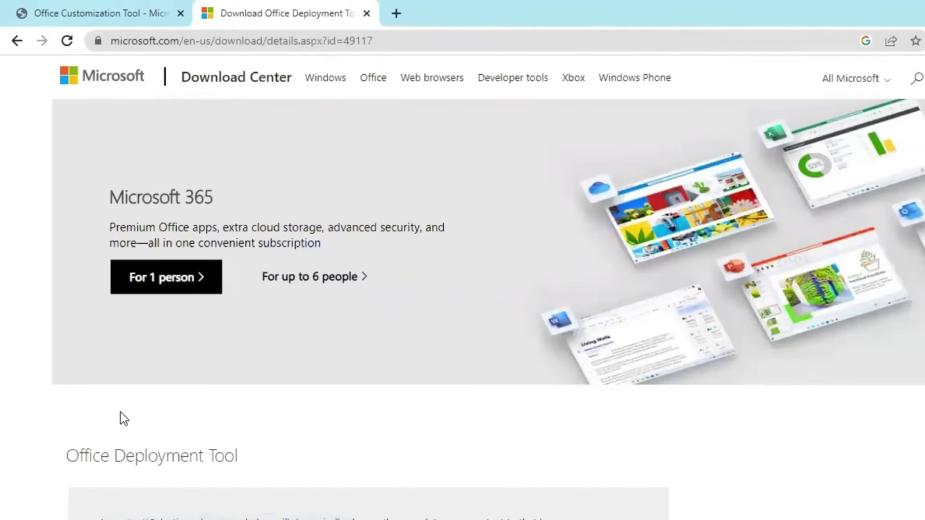
scroll(152, 285, down, 1)
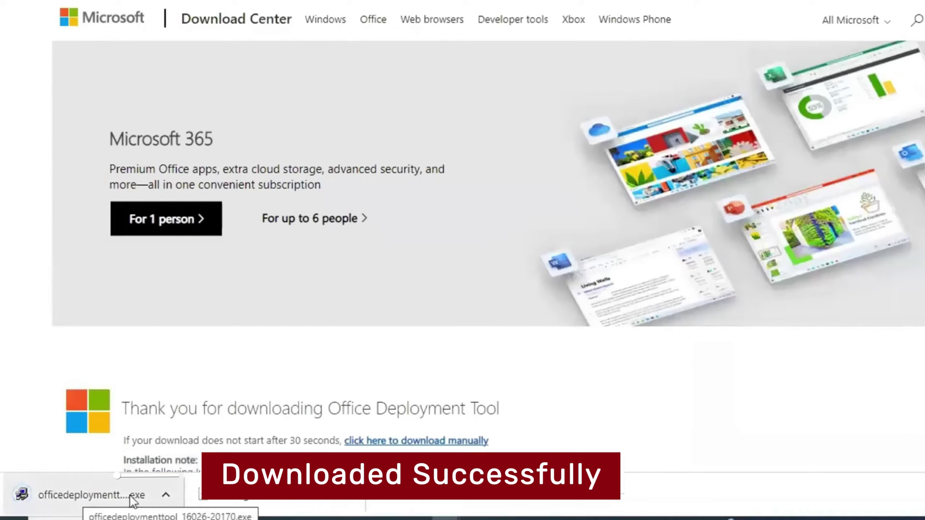
click(166, 495)
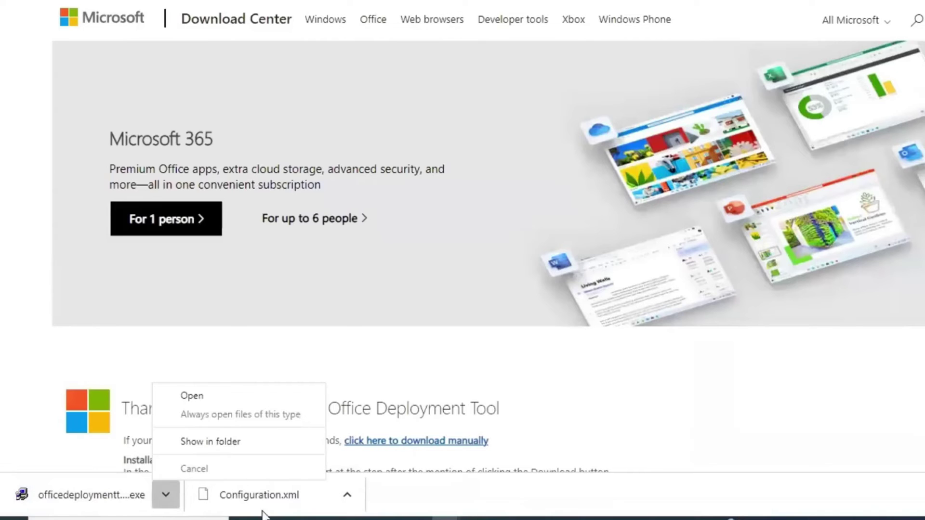
key(Escape)
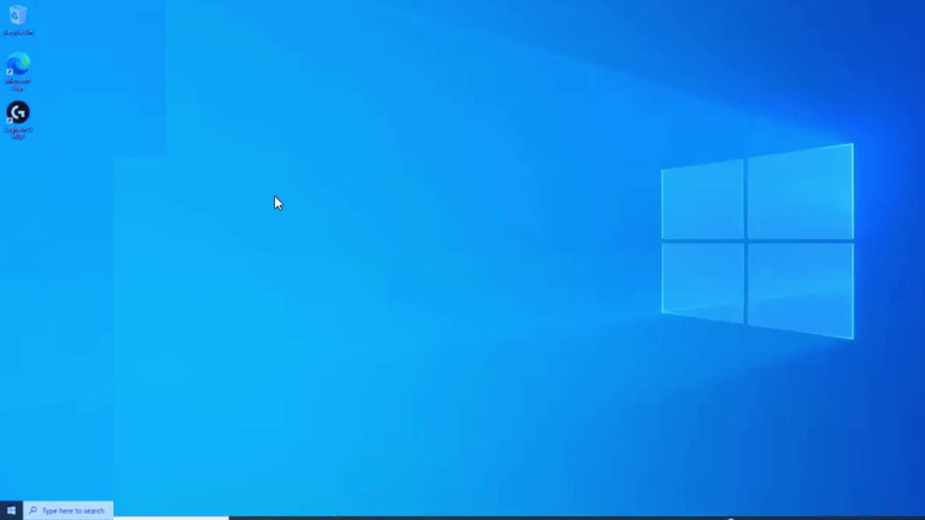
Add a new folder on the desktop and name it 'Office 2021'.
right_click(216, 190)
mouse_move(373, 384)
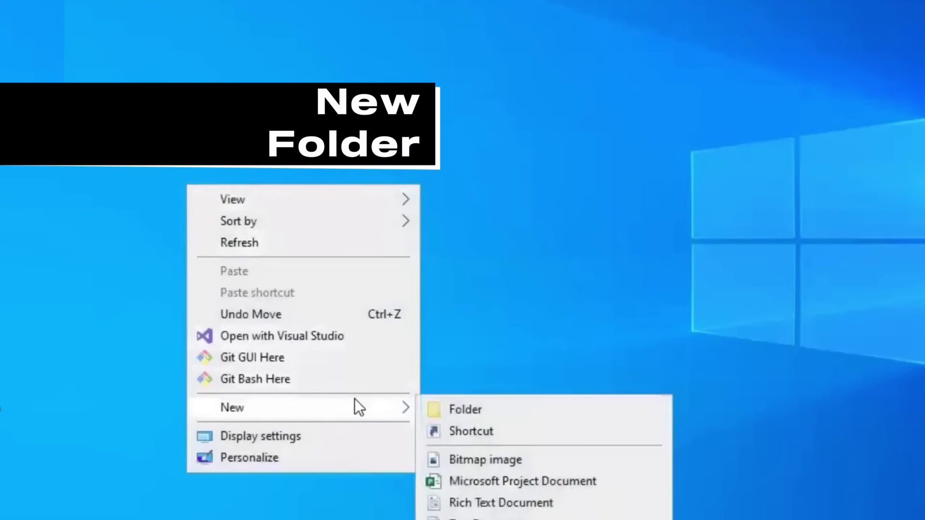
click(480, 410)
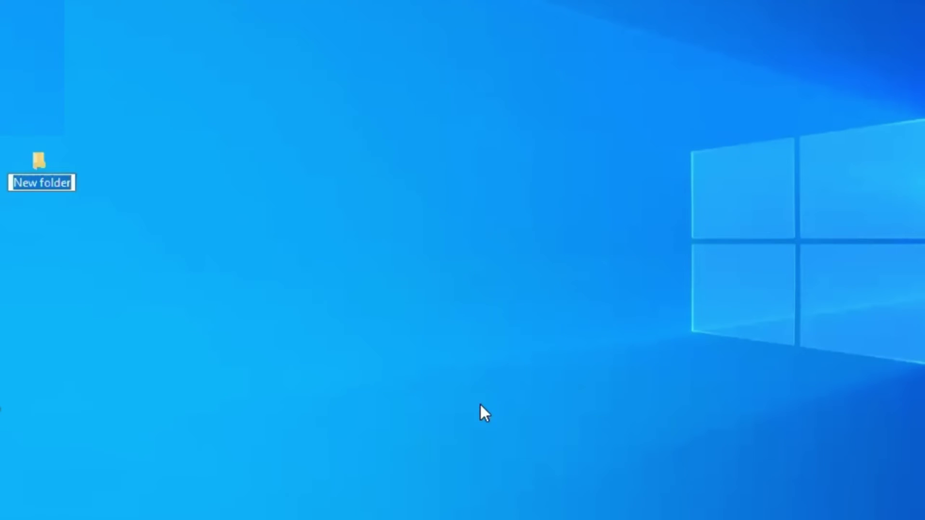
text(Offi)
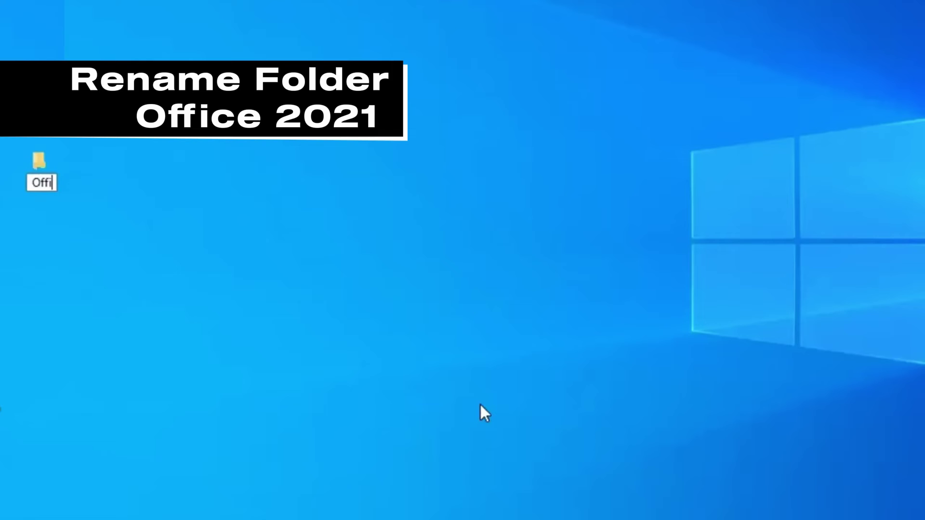
text(ce 2021)
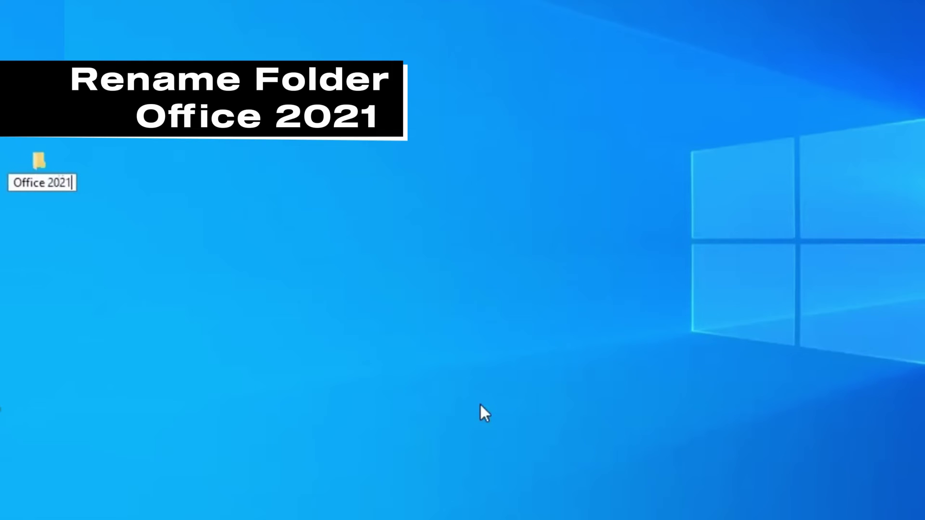
key(Return)
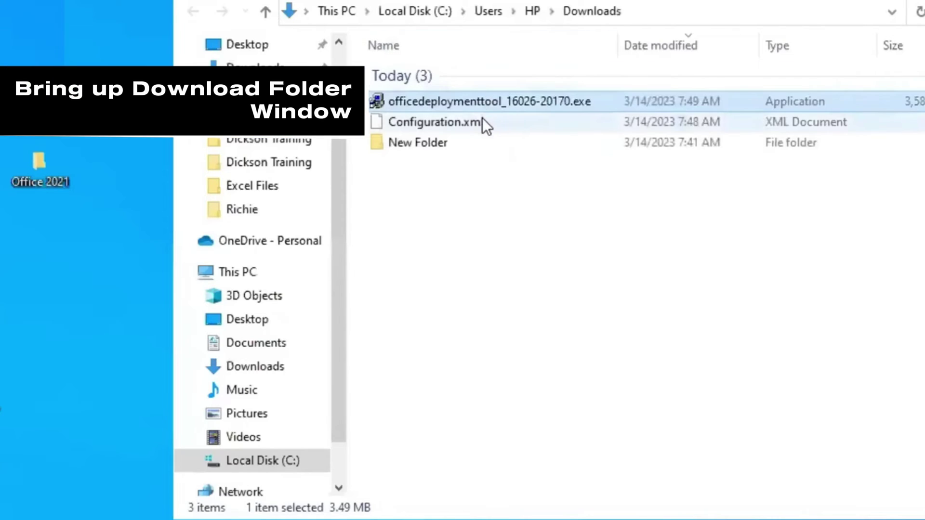
Move Configuration.xml into Office 2021 and run the Office Deployment Tool installer as administrator.
drag(481, 122, 48, 180)
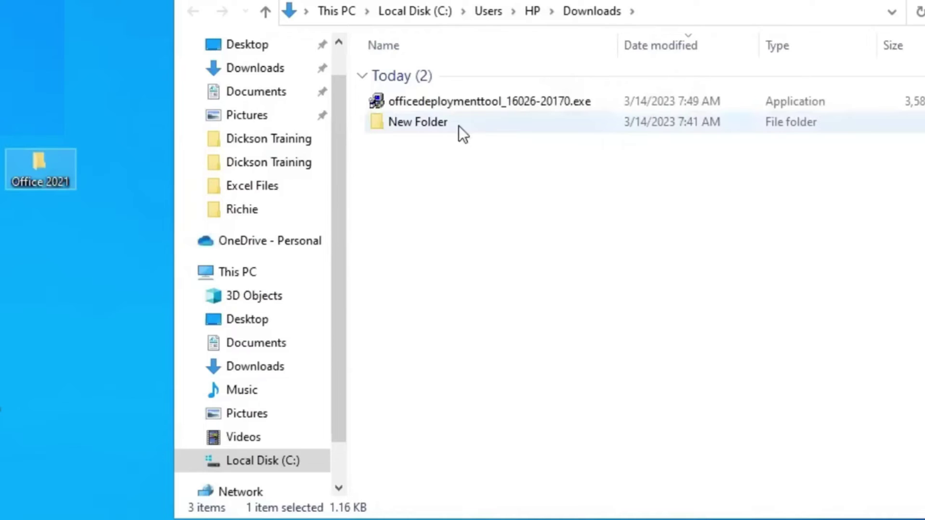
click(499, 103)
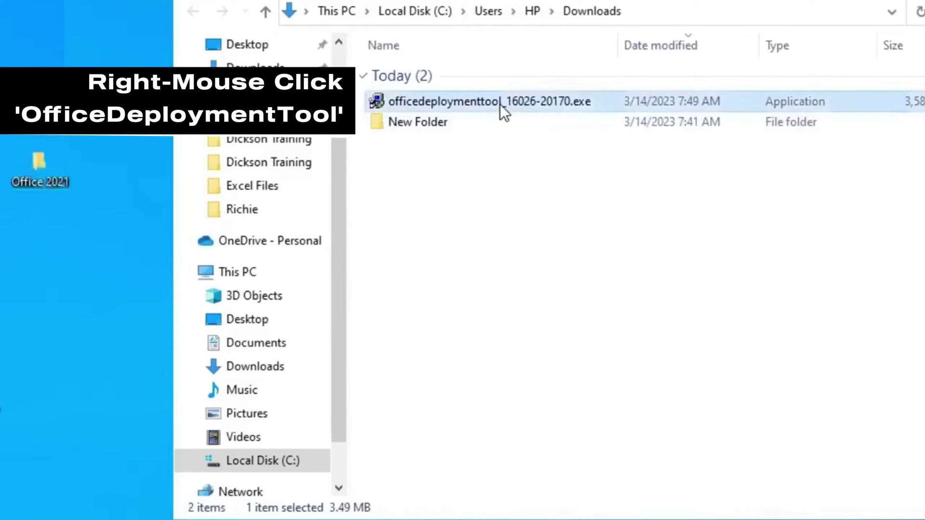
right_click(435, 100)
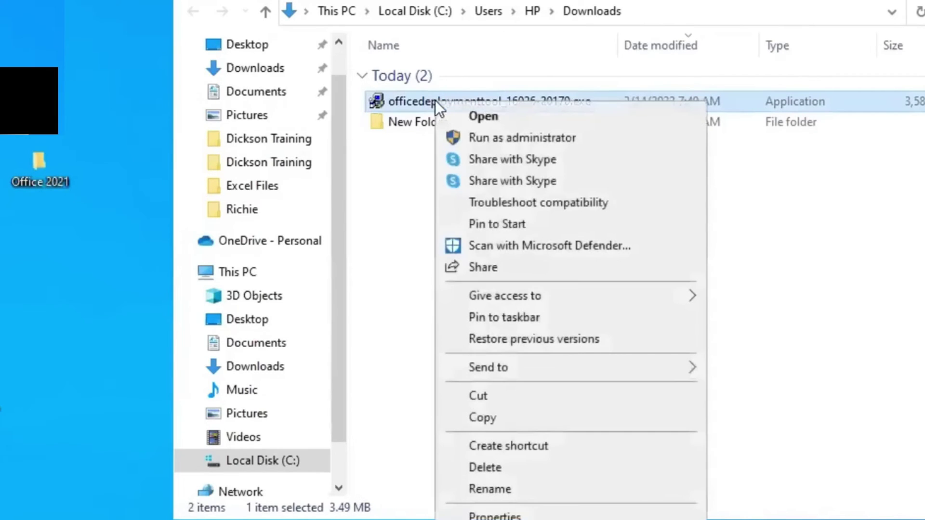
click(504, 137)
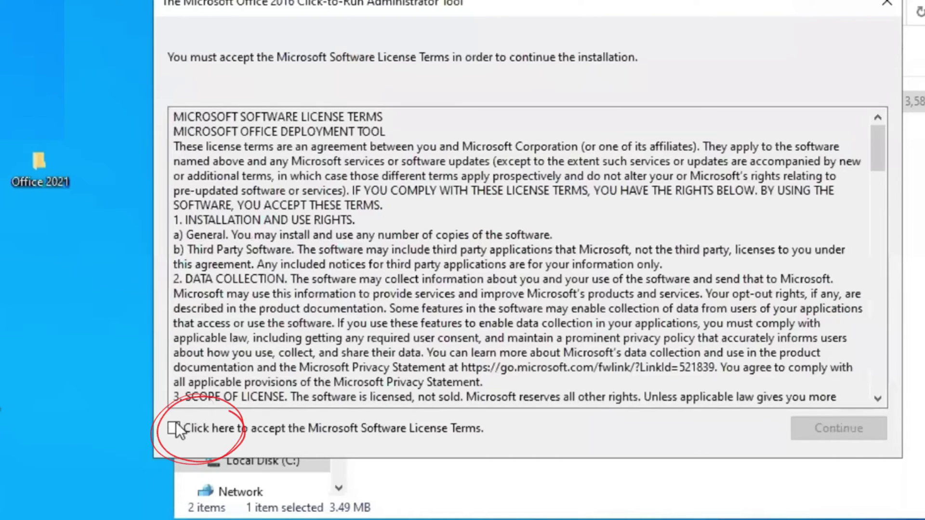
Accept the licence terms and extract the deployment tool files to This PC > Downloads.
click(173, 428)
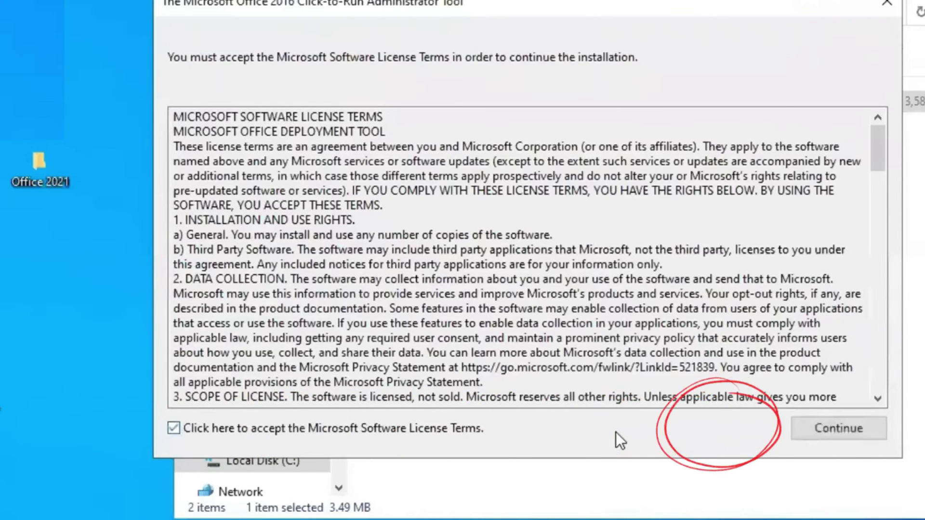
click(808, 425)
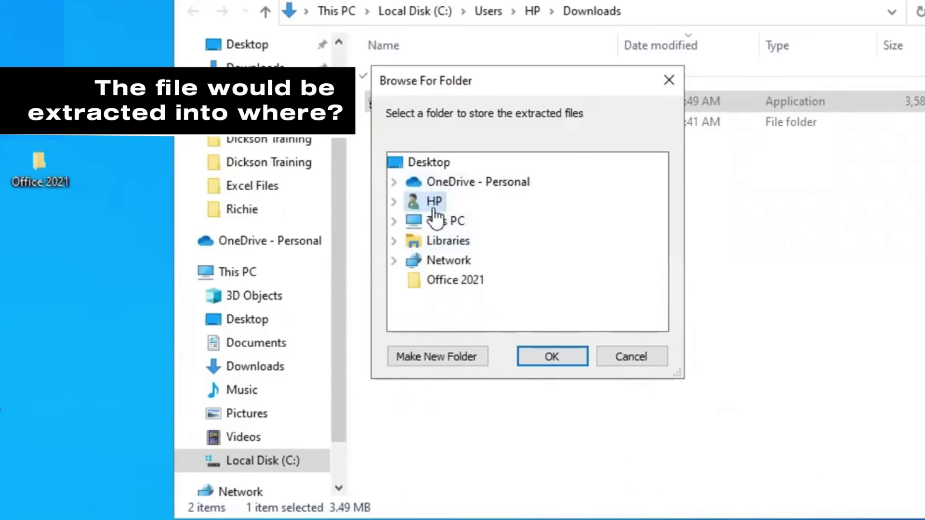
click(397, 222)
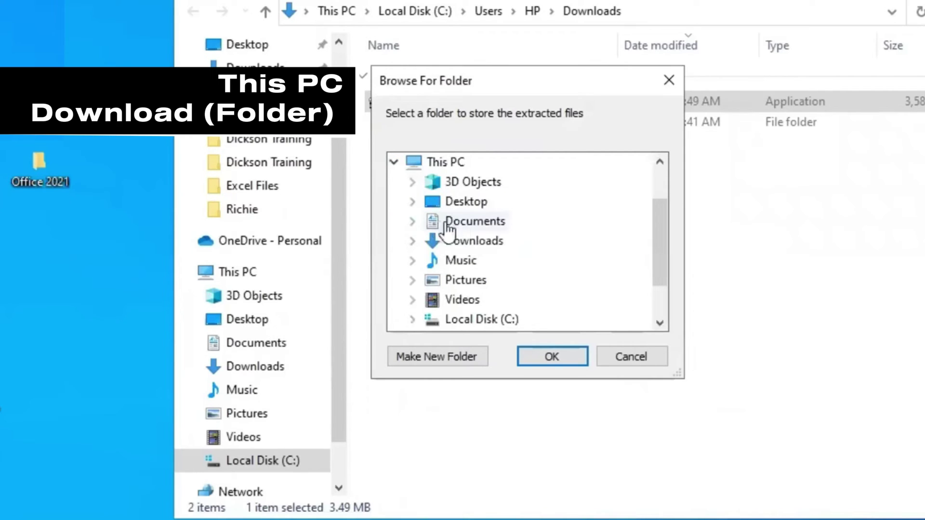
click(474, 241)
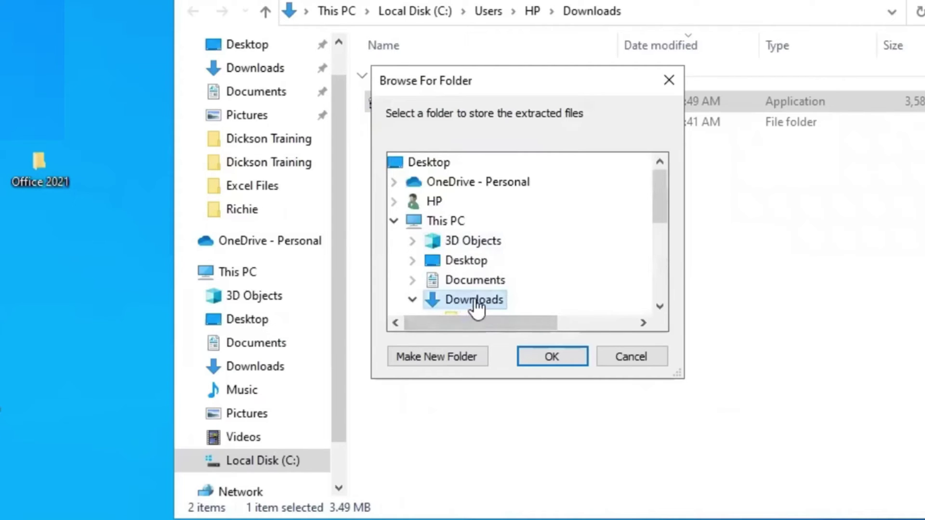
click(555, 357)
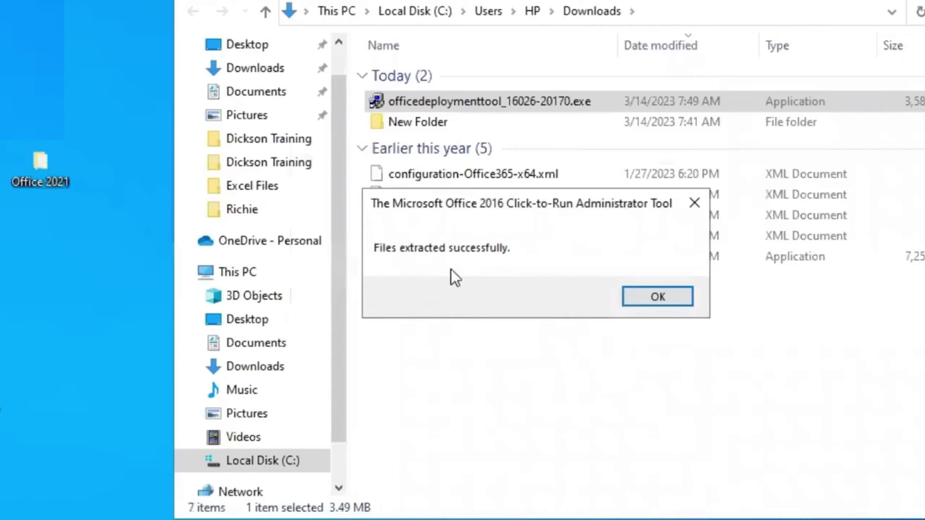
click(637, 296)
click(419, 259)
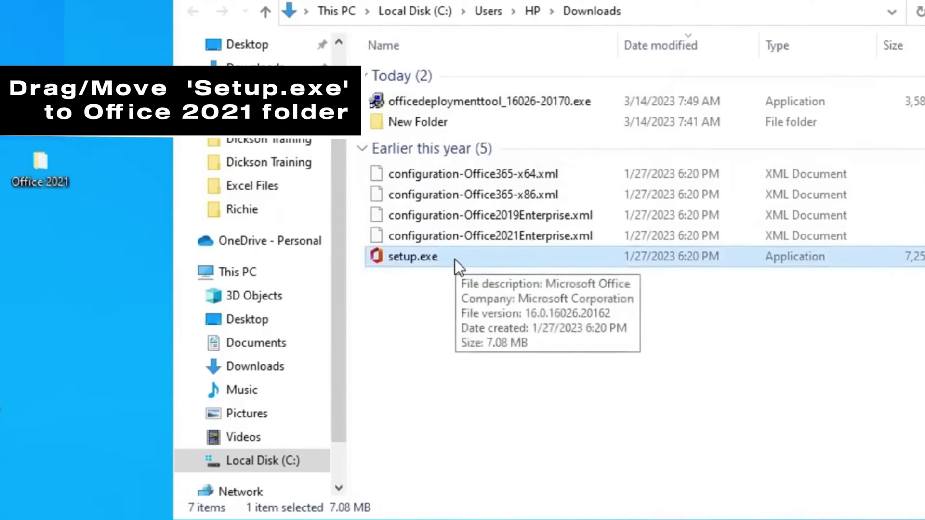
Drag setup.exe into Office 2021 and verify it holds Configuration.xml and setup.exe.
drag(455, 259, 61, 184)
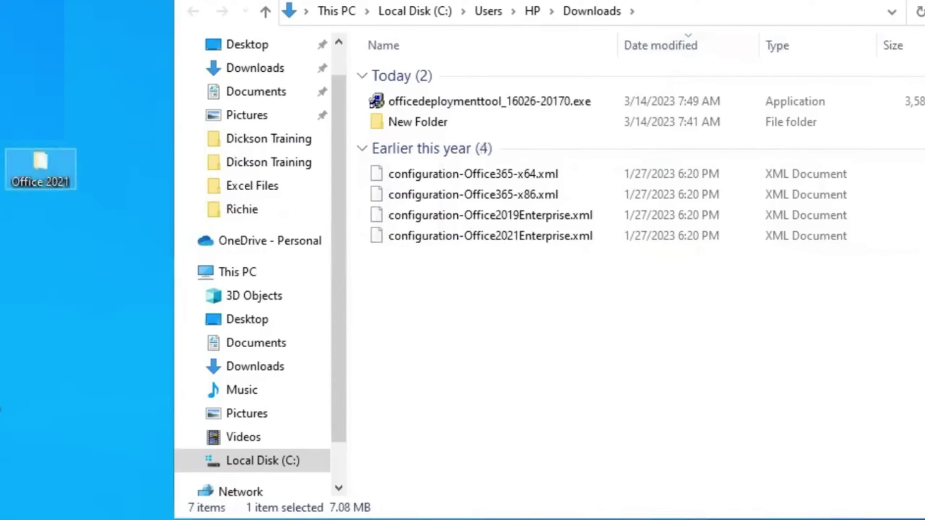
click(95, 160)
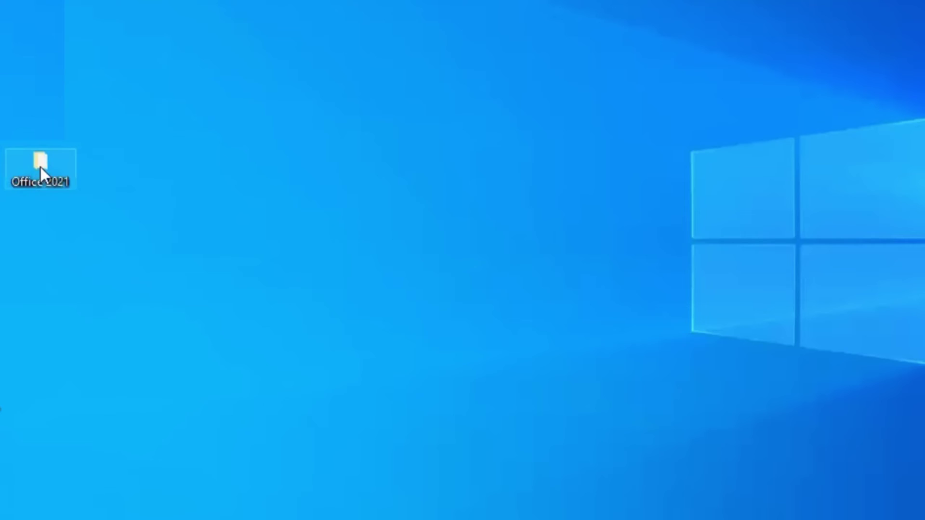
double_click(39, 167)
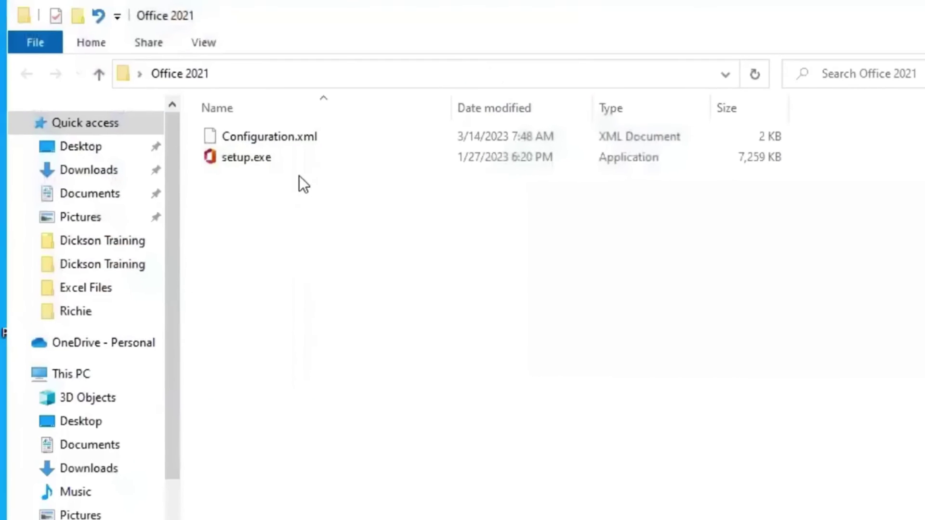
click(277, 142)
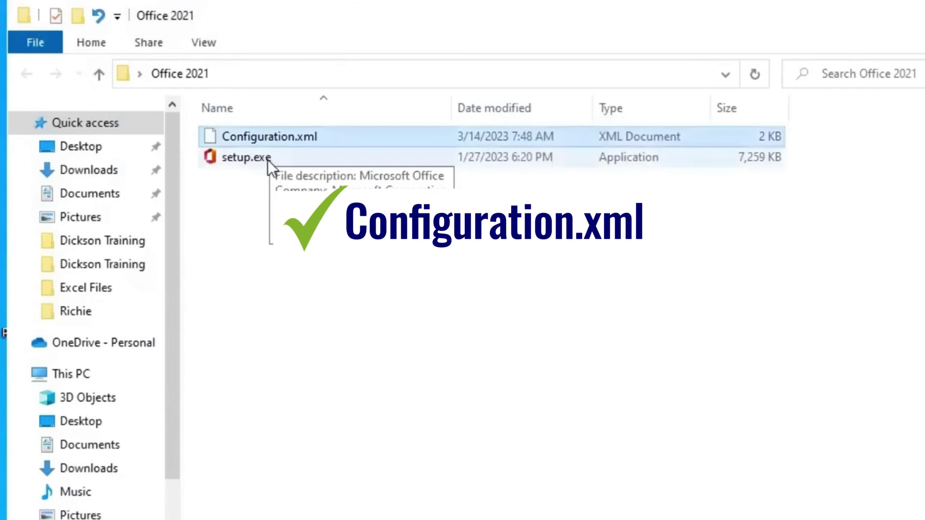
click(267, 160)
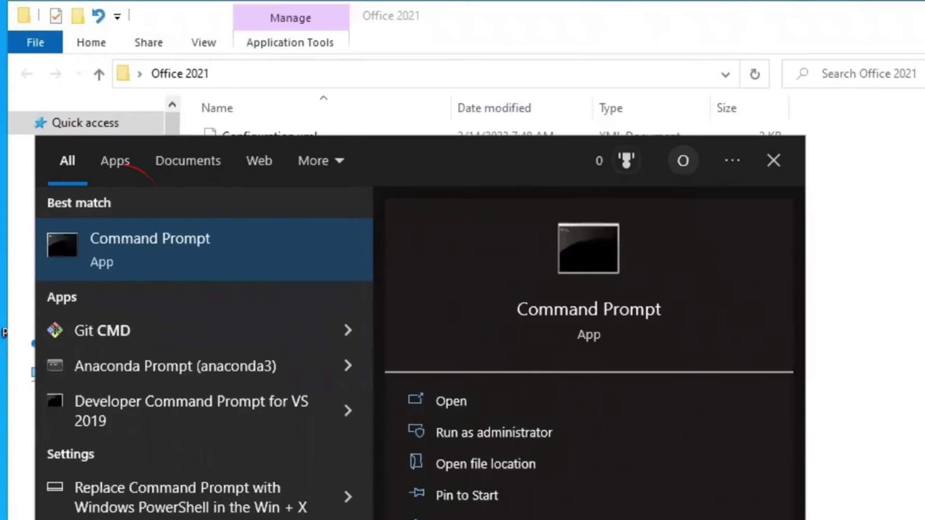
Run Command Prompt as administrator and approve the elevation prompt.
right_click(198, 253)
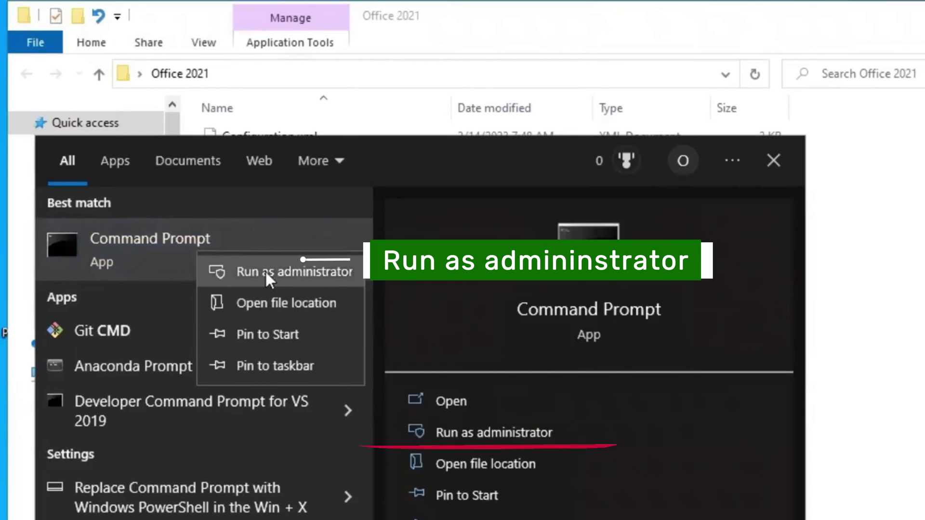
click(282, 271)
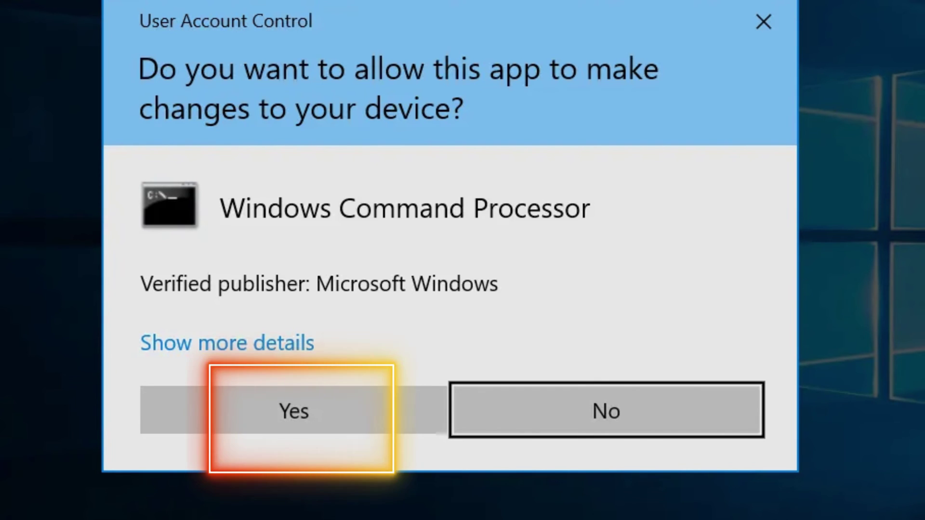
key(alt+y)
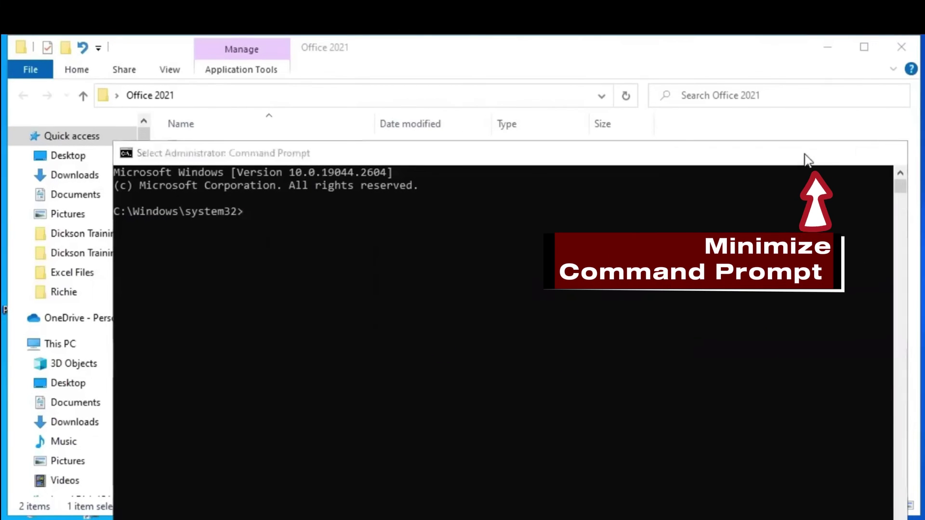
Copy the path C:\Users\HP\Desktop\Office 2021 from the Explorer address bar.
click(813, 153)
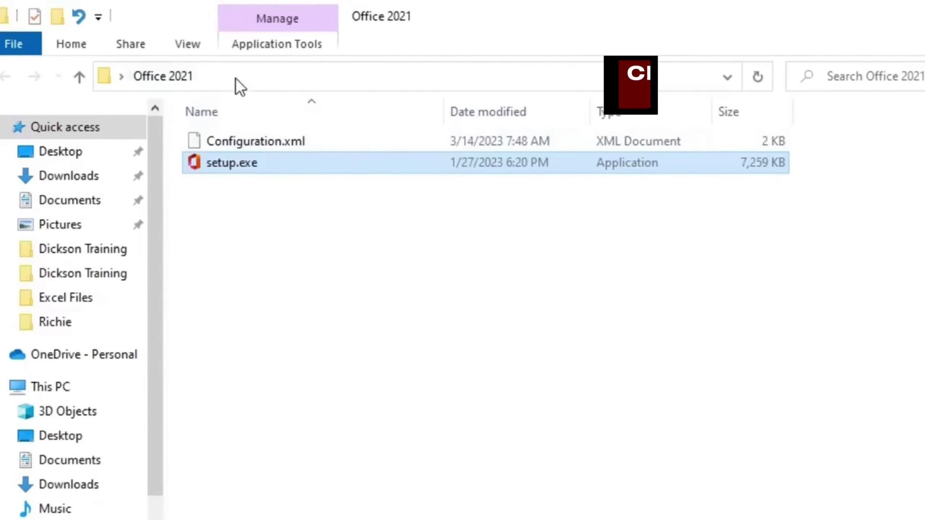
click(239, 78)
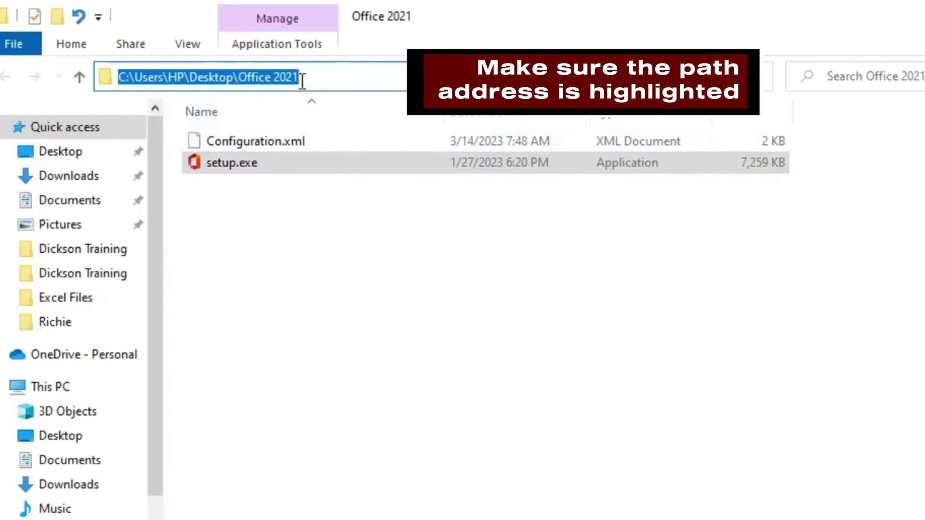
right_click(281, 79)
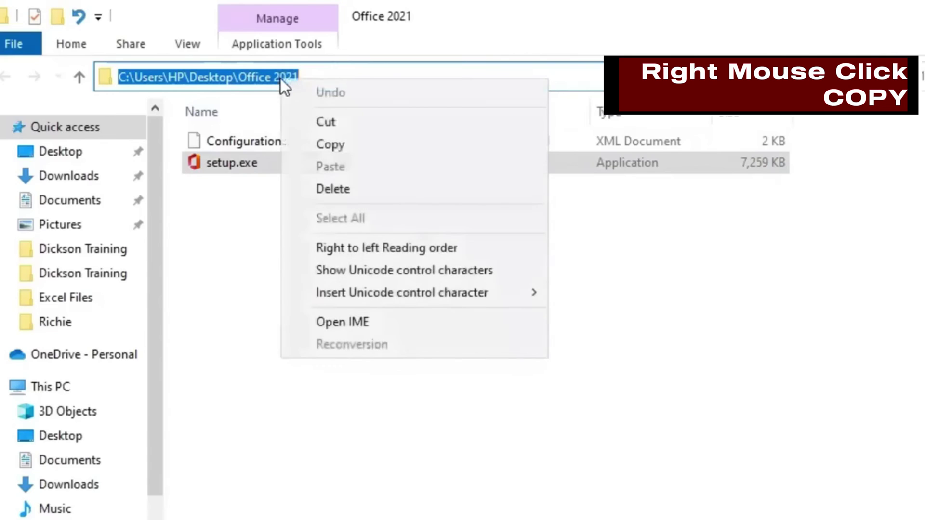
click(331, 144)
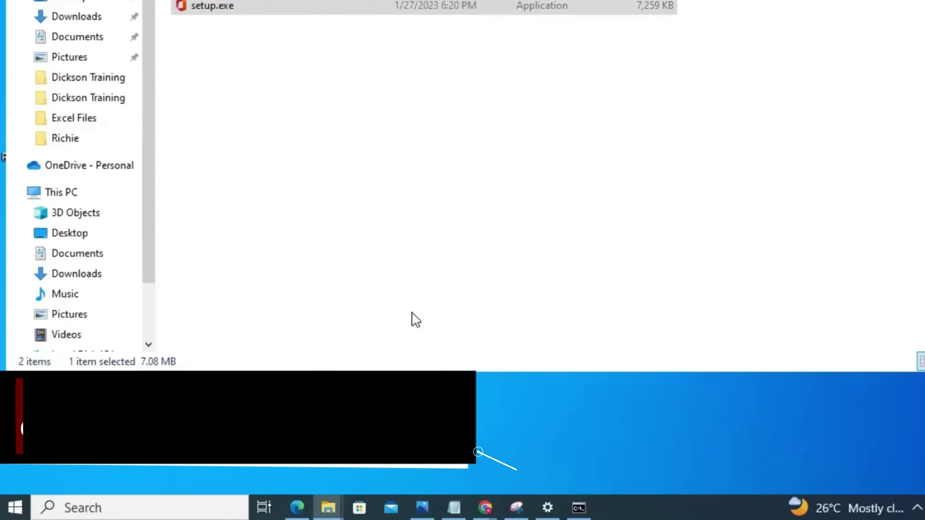
In the admin Command Prompt, cd into C:\Users\HP\Desktop\Office 2021 using the pasted path.
click(585, 495)
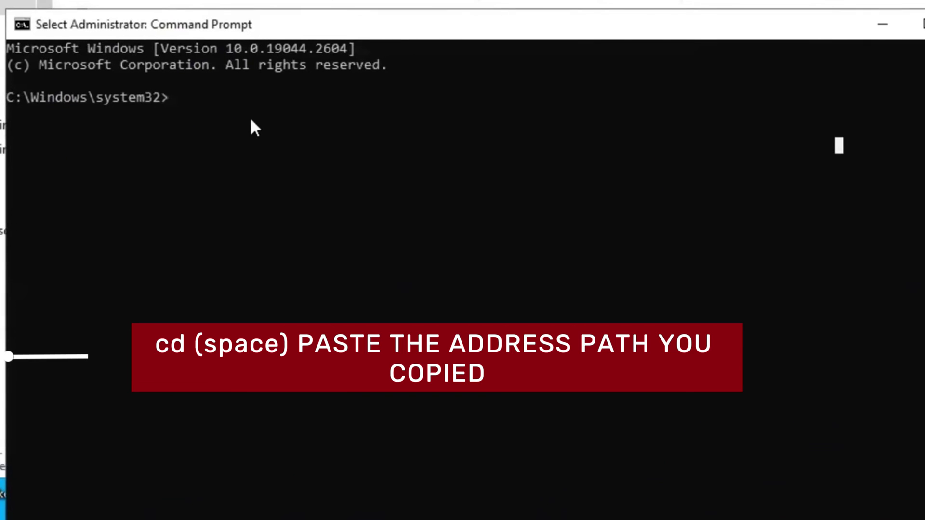
text(cd)
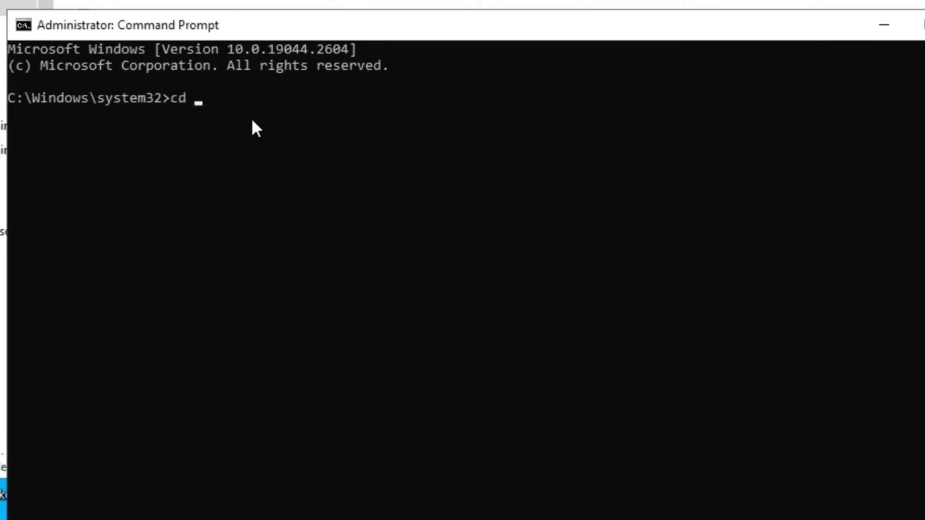
right_click(252, 121)
key(Return)
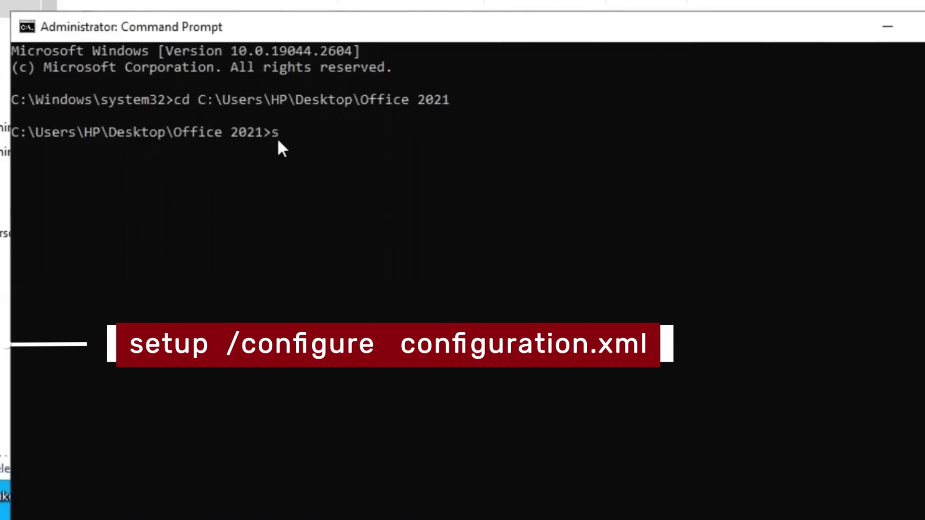
Run 'setup /configure configuration.xml' to begin the Office 2021 installation.
text(tup)
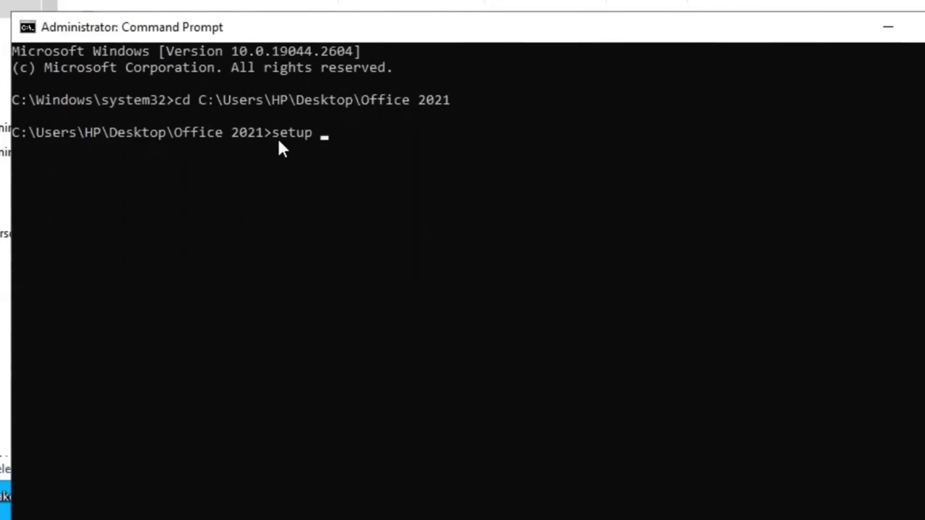
text( /)
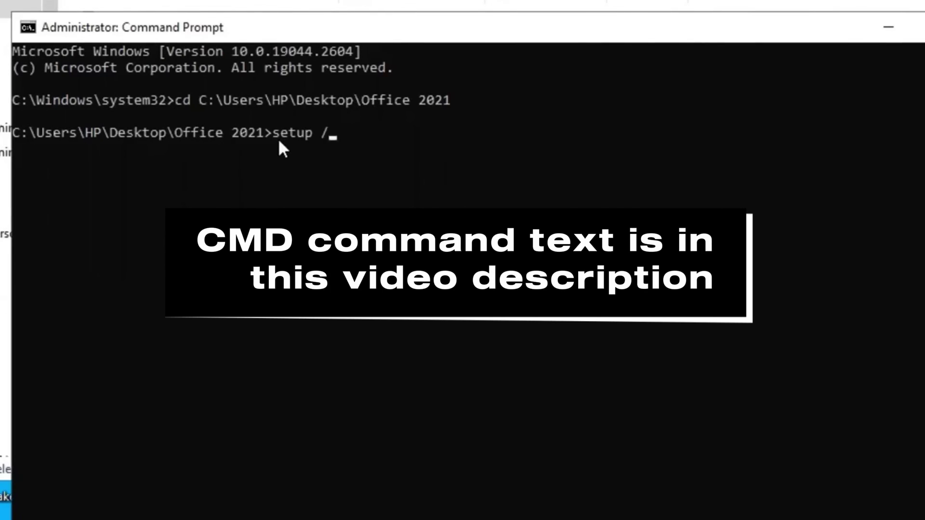
text(confi)
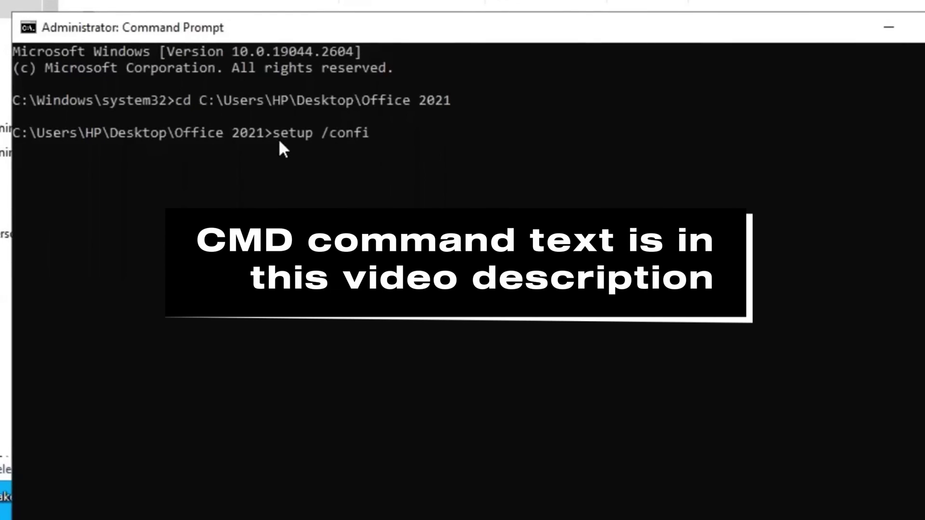
text(gure)
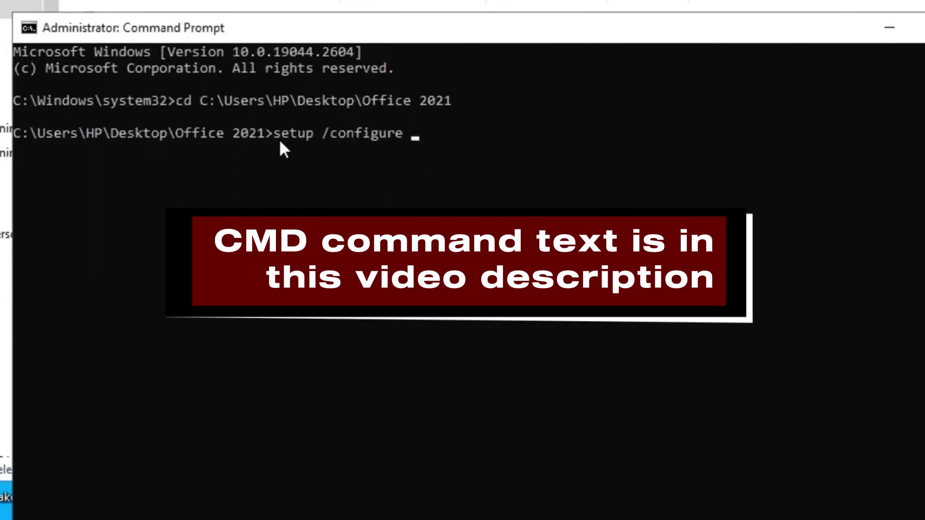
text( con)
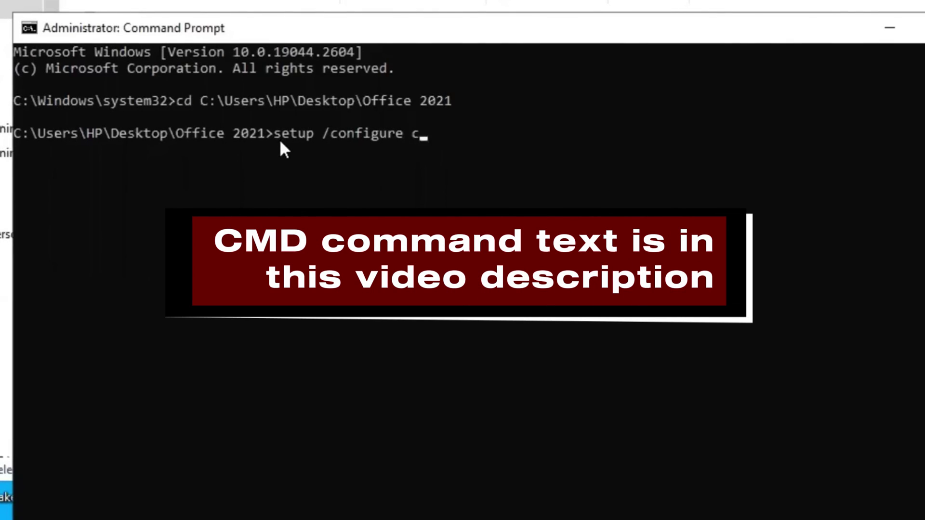
text(figur)
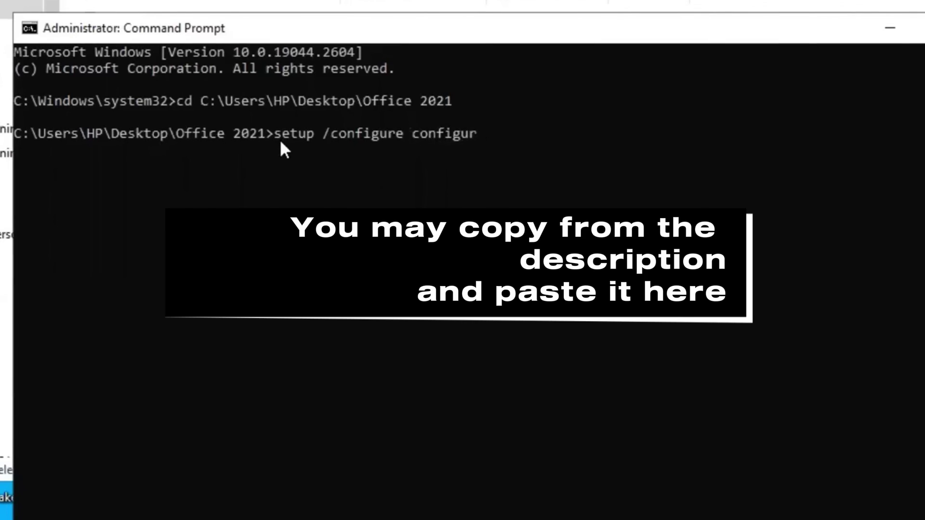
text(ation)
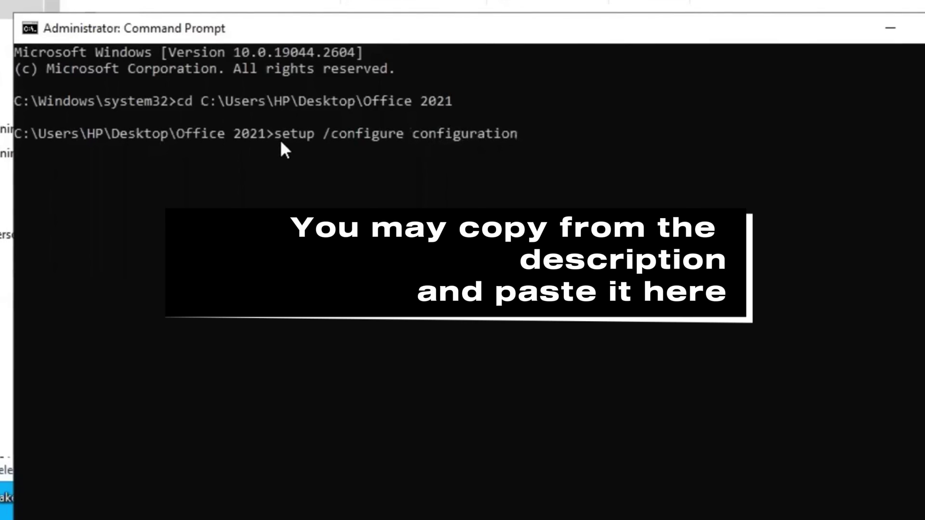
text(.xml)
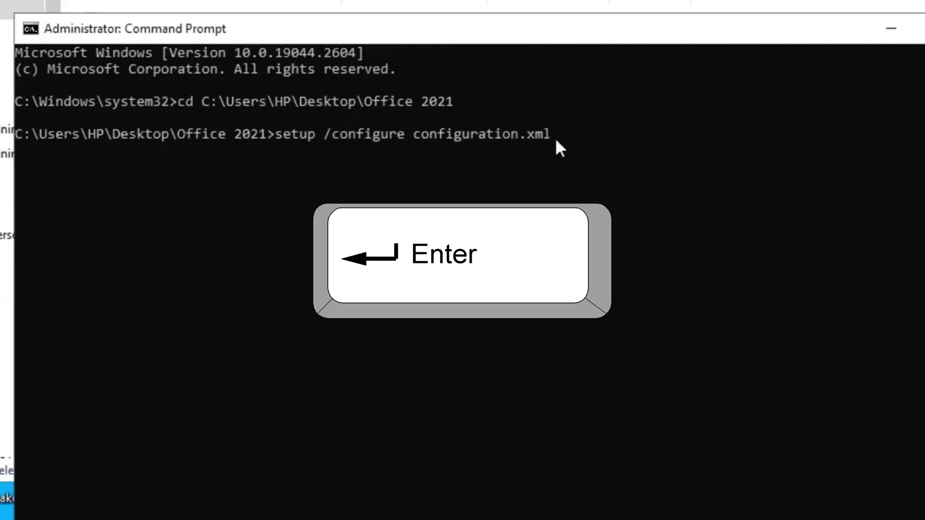
key(Return)
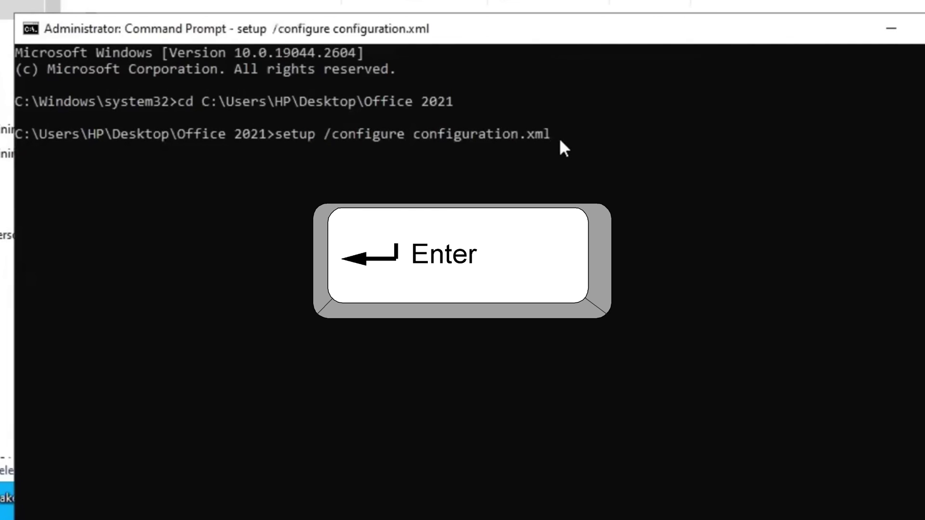